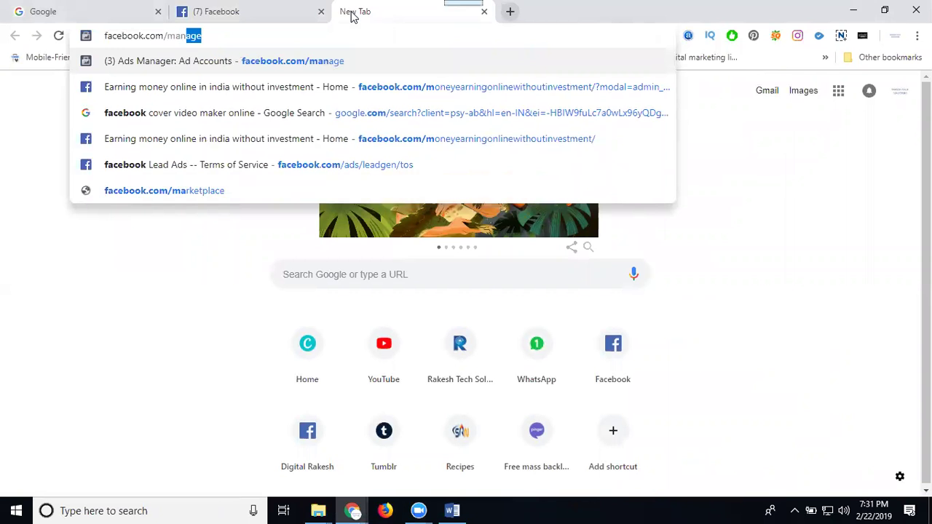
Open Facebook Ads Manager from the ad accounts overview and start creating a new campaign.
key(Return)
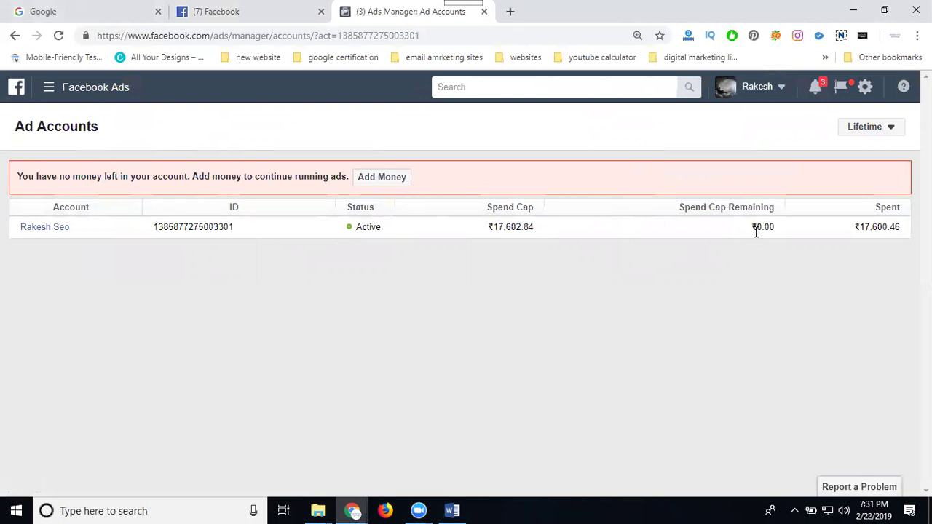
click(51, 88)
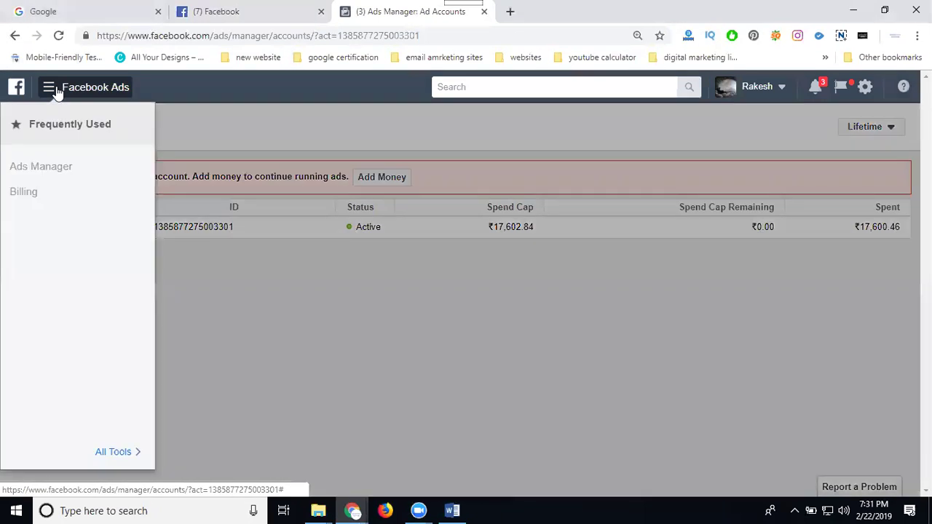
click(40, 163)
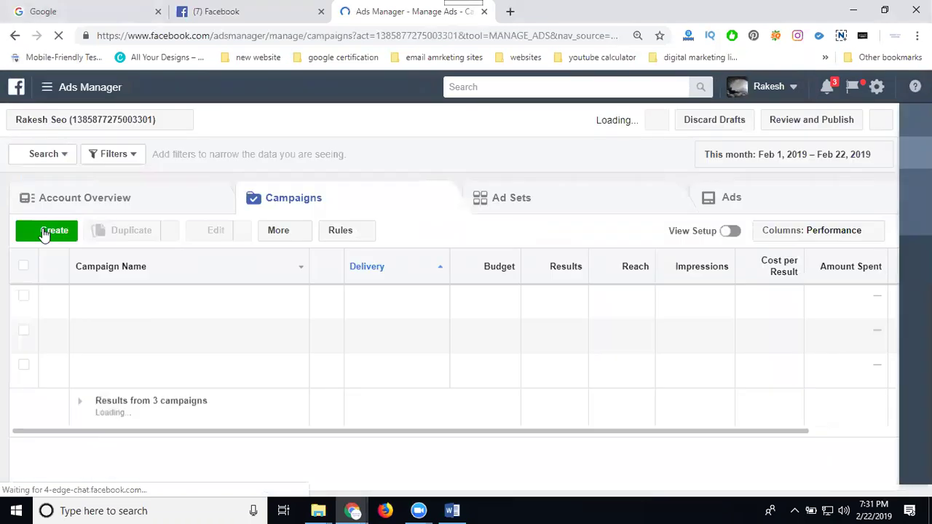
click(44, 231)
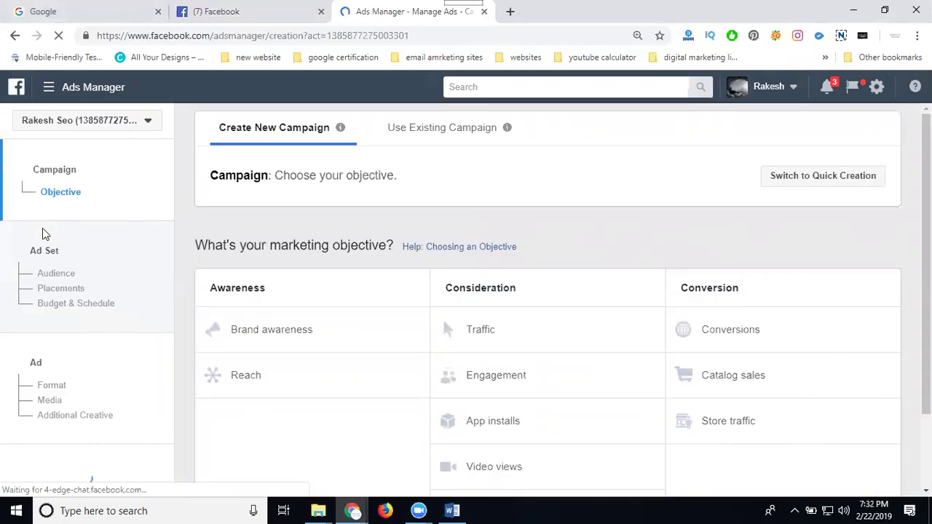
Choose App installs as the campaign's marketing objective and continue to the ad set settings.
scroll(477, 422, down, 1)
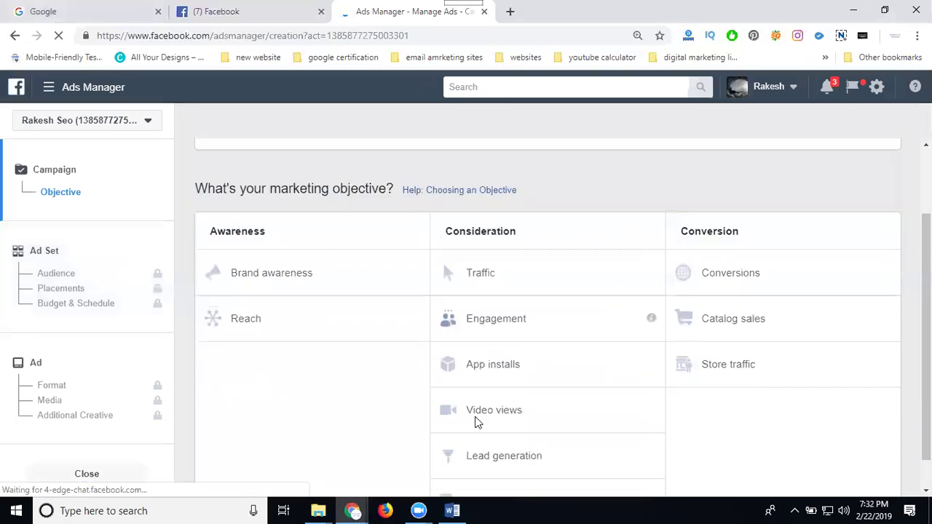
click(491, 370)
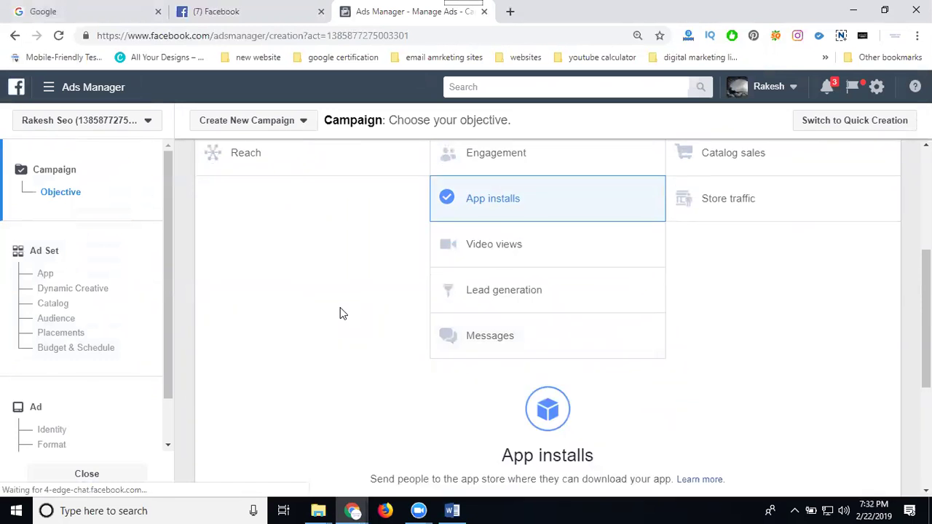
scroll(340, 313, down, 3)
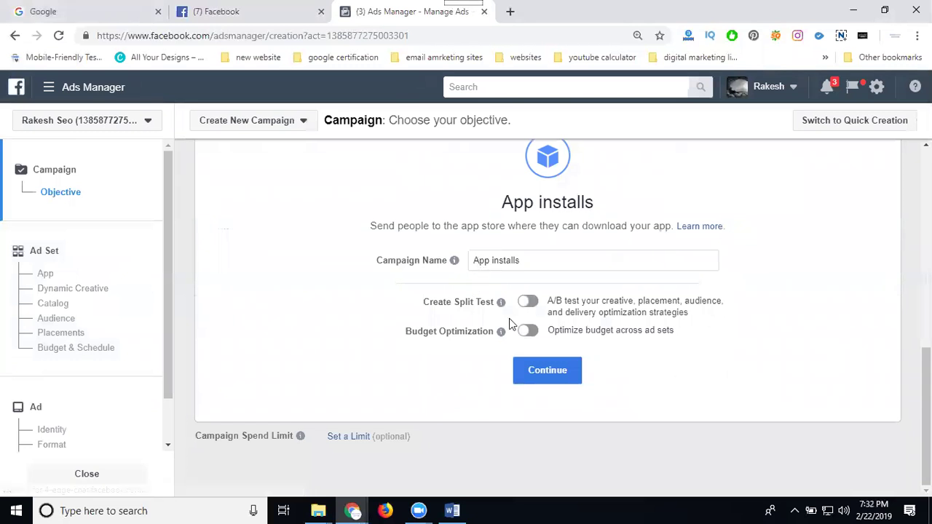
click(547, 370)
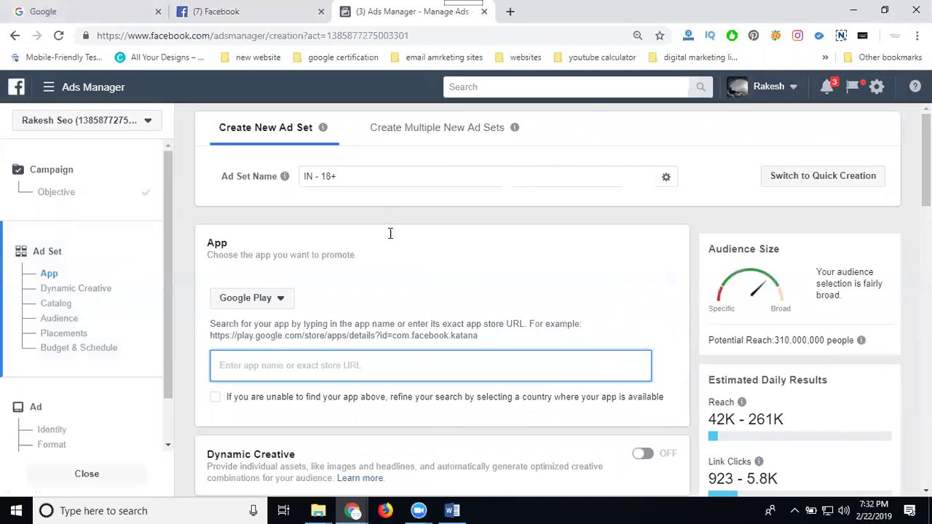
Rename the ad set as "ads androis users".
double_click(365, 175)
triple_click(365, 174)
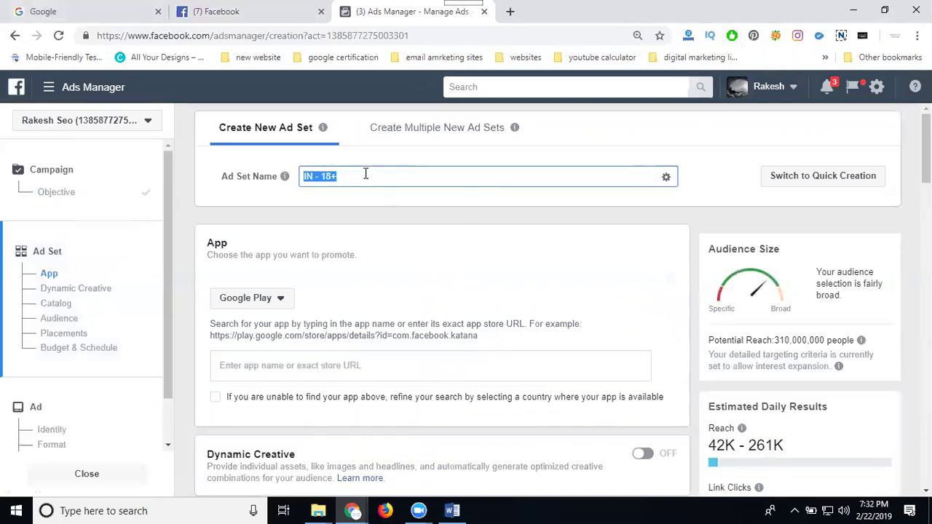
text(ads)
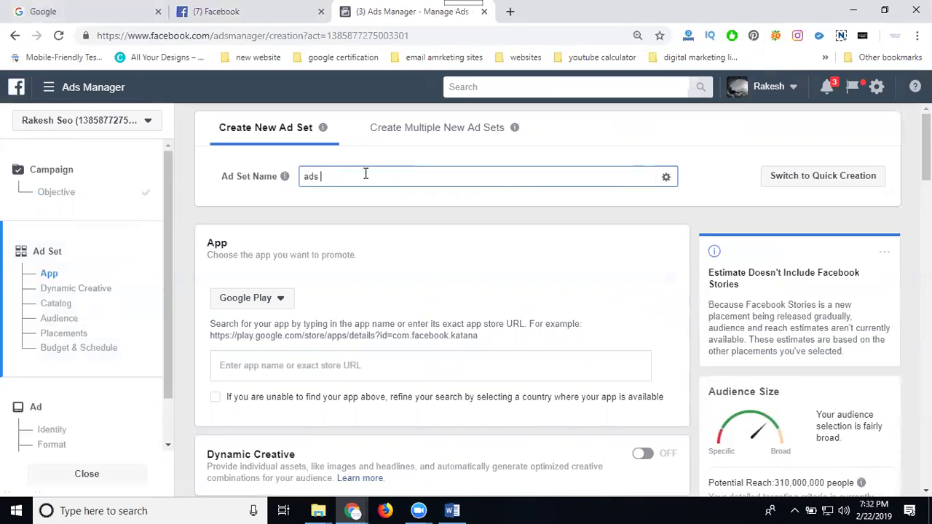
text( androis users)
scroll(323, 228, down, 1)
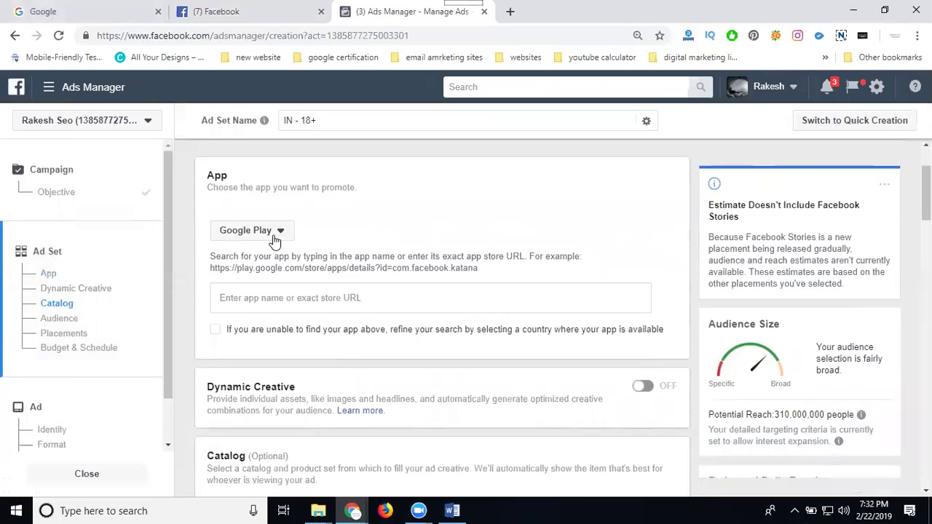
Select Google Play as the app store and copy the store page URL of Indian Railway - Train Info 2018.
click(275, 240)
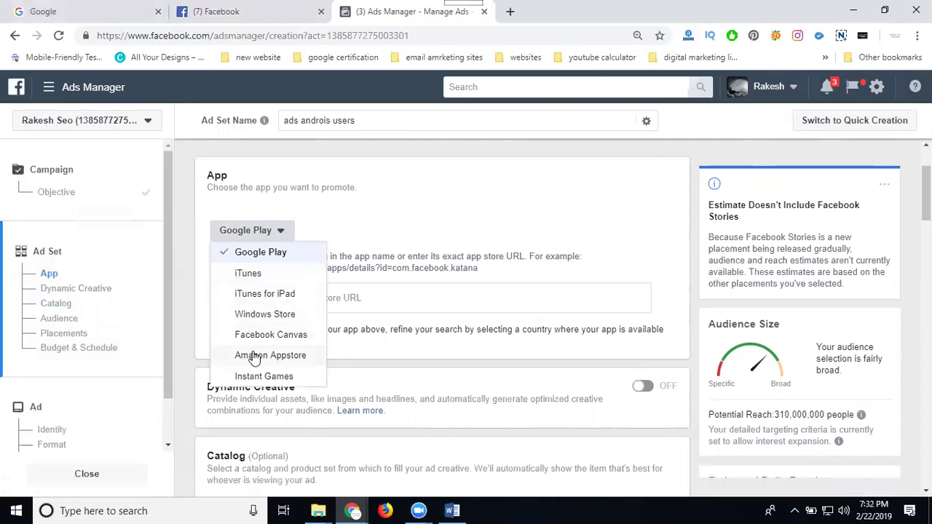
click(260, 253)
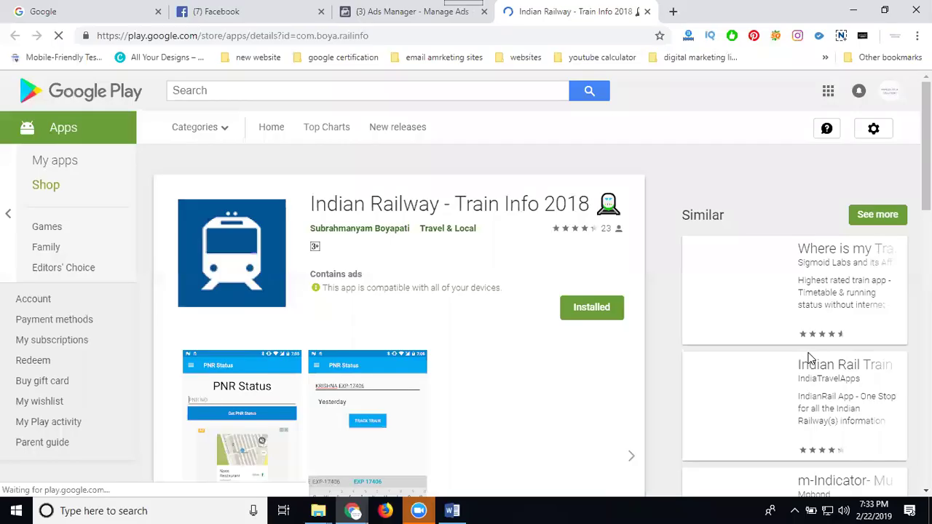
click(439, 36)
key(ctrl+c)
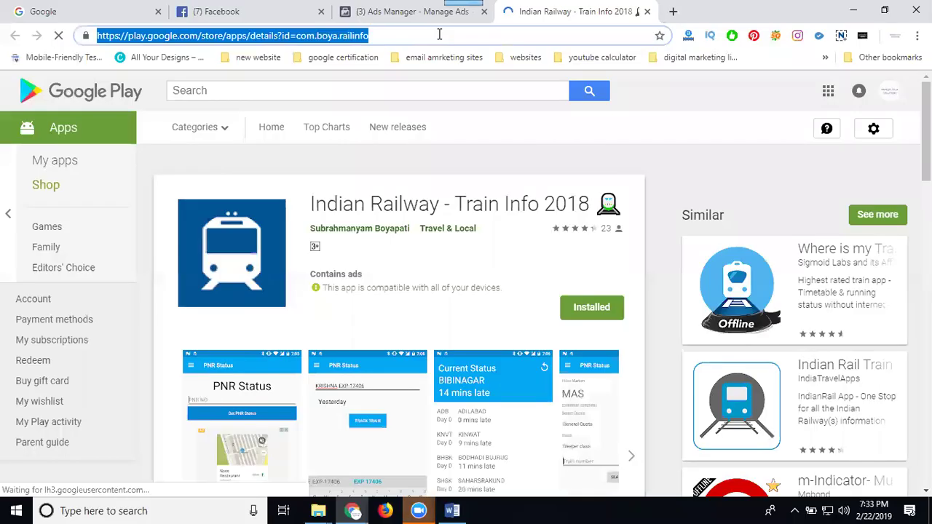
Paste the copied store URL into the ad set's app search and choose Indian Railway - Train Info 2018 to promote.
click(381, 18)
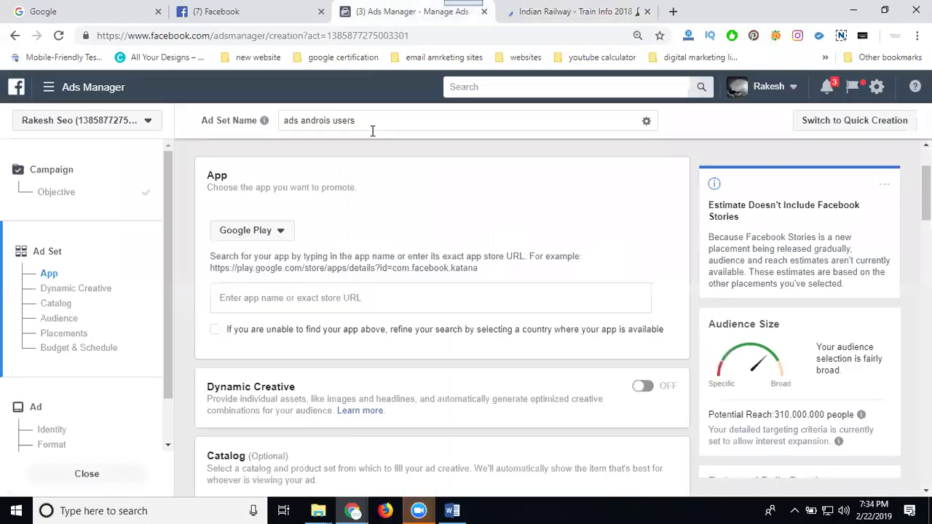
click(309, 297)
key(ctrl+v)
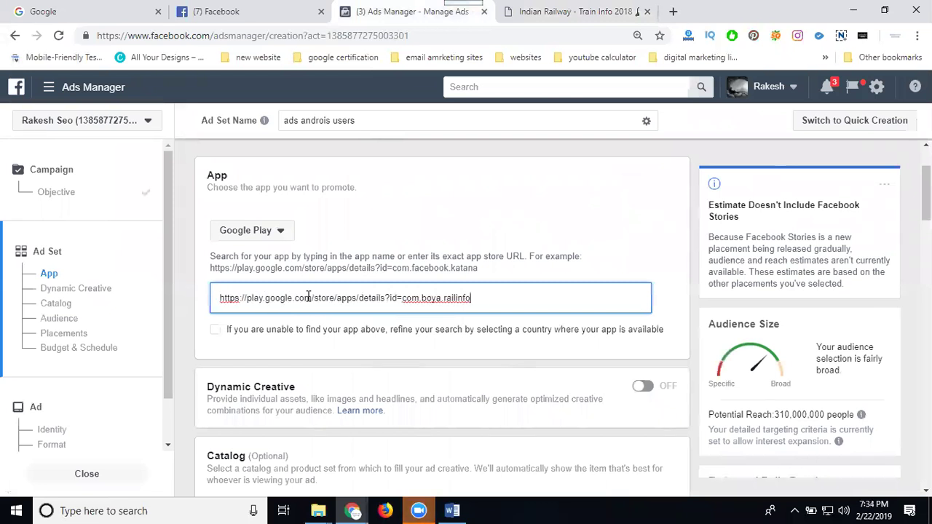
scroll(197, 260, down, 2)
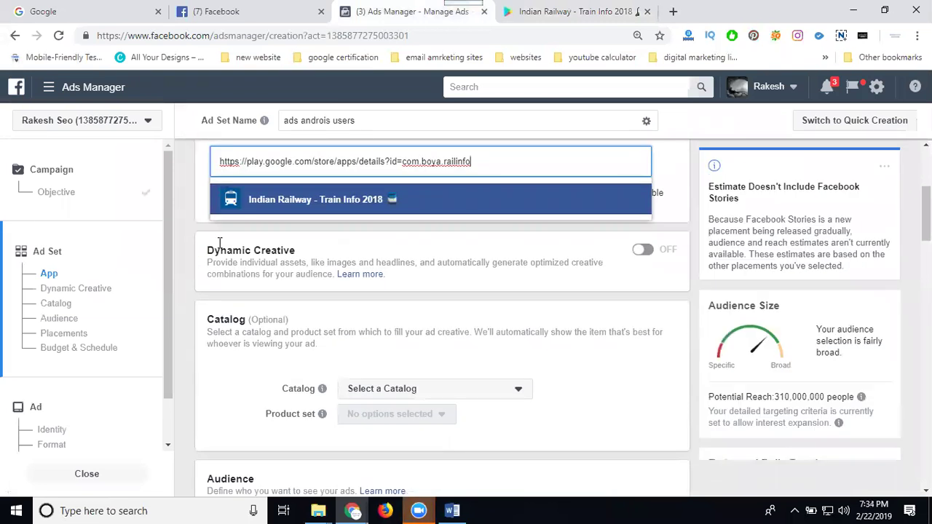
click(268, 203)
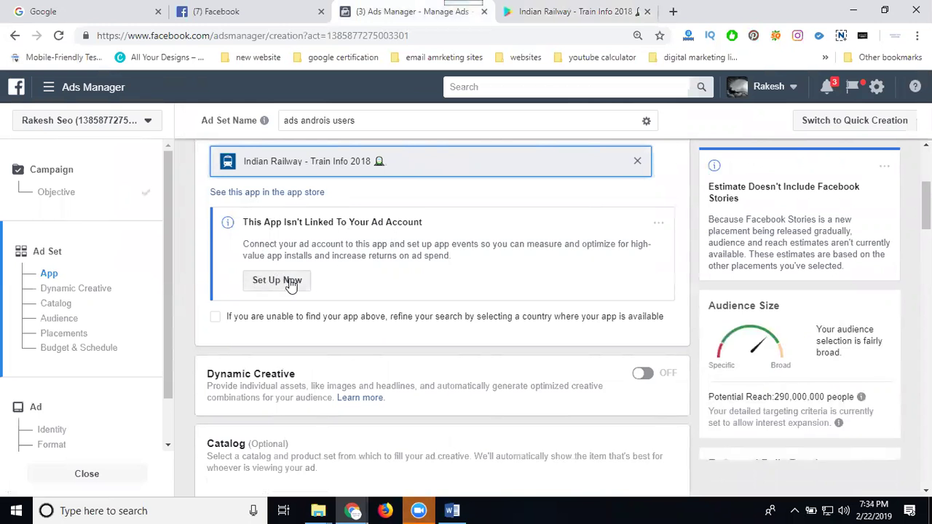
scroll(274, 285, down, 3)
scroll(281, 278, down, 2)
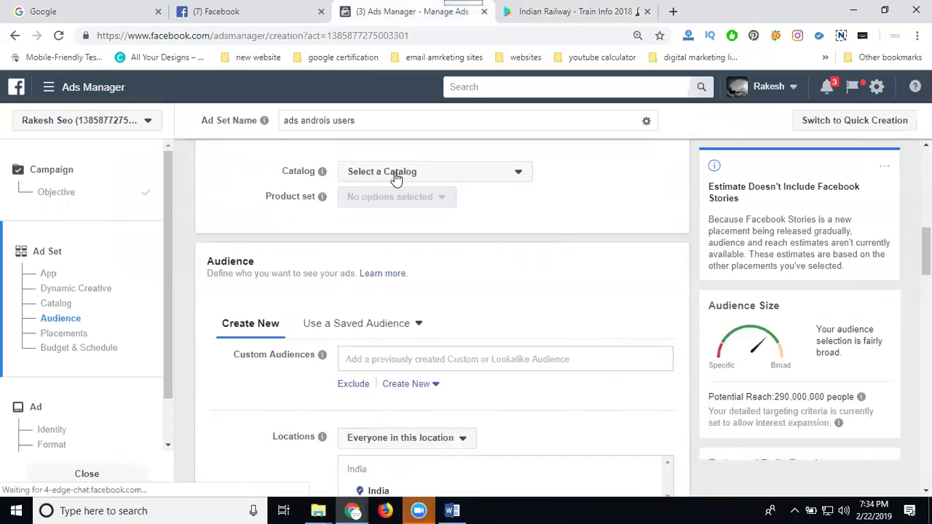
click(396, 175)
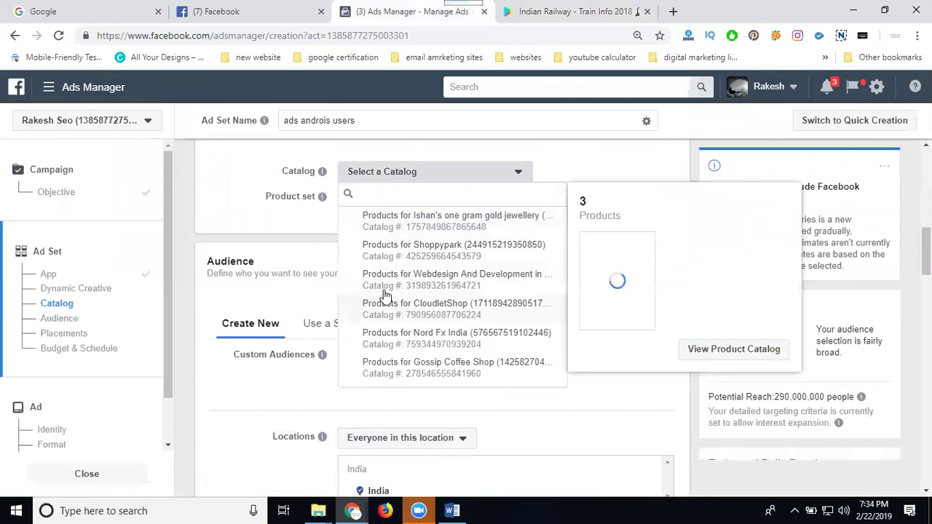
click(250, 208)
Set the audience location to the city of Hyderabad, Telangana, India.
scroll(246, 217, down, 3)
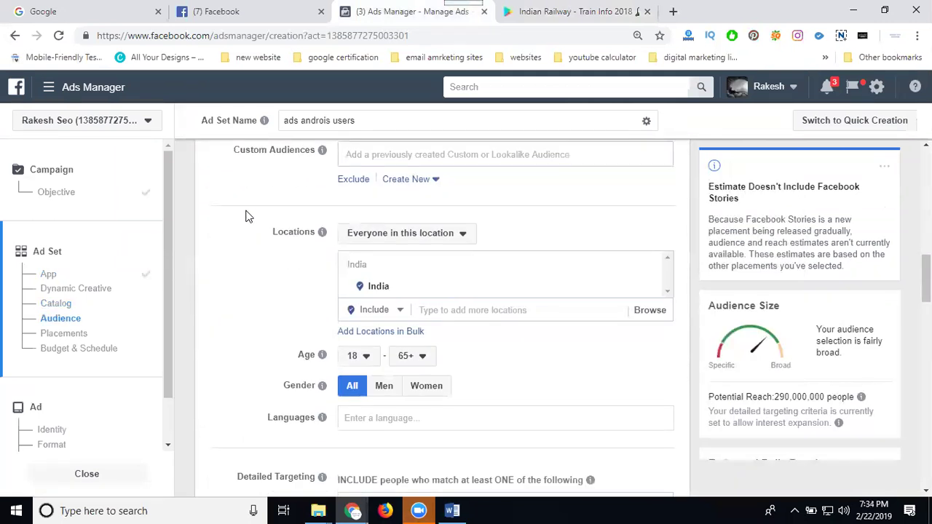
click(434, 309)
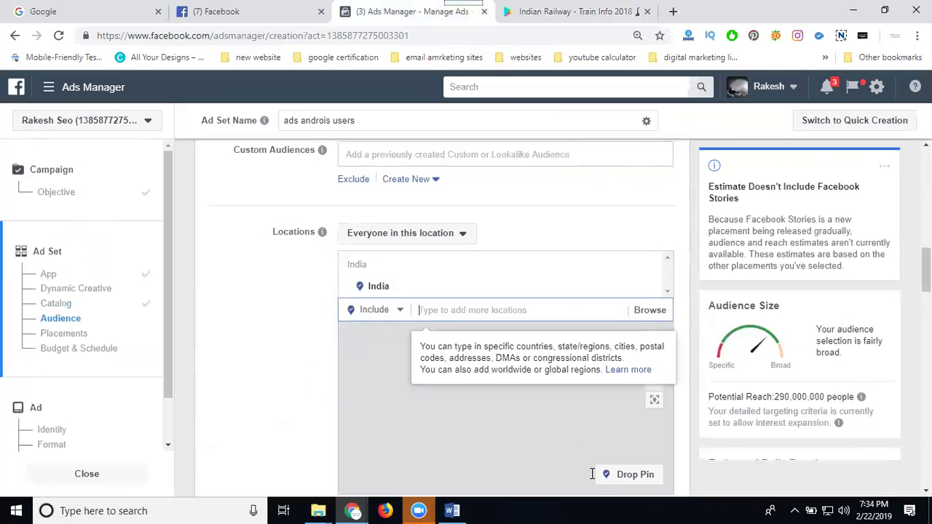
text(hyderabad)
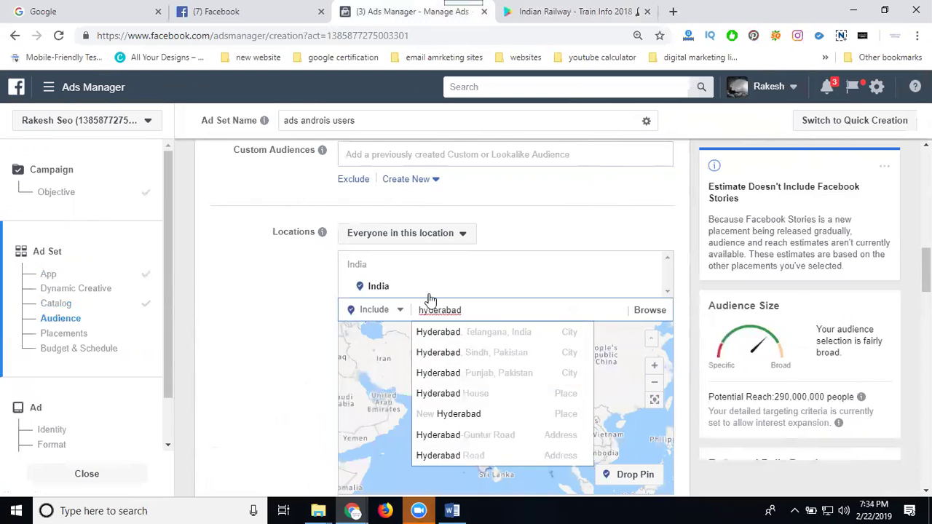
click(447, 335)
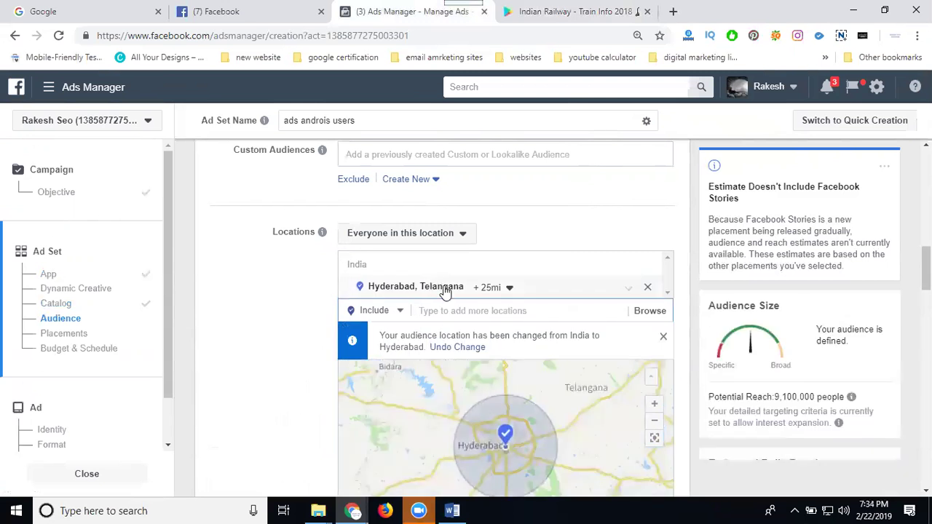
Extend the targeting radius around Hyderabad to 50 mi.
click(509, 288)
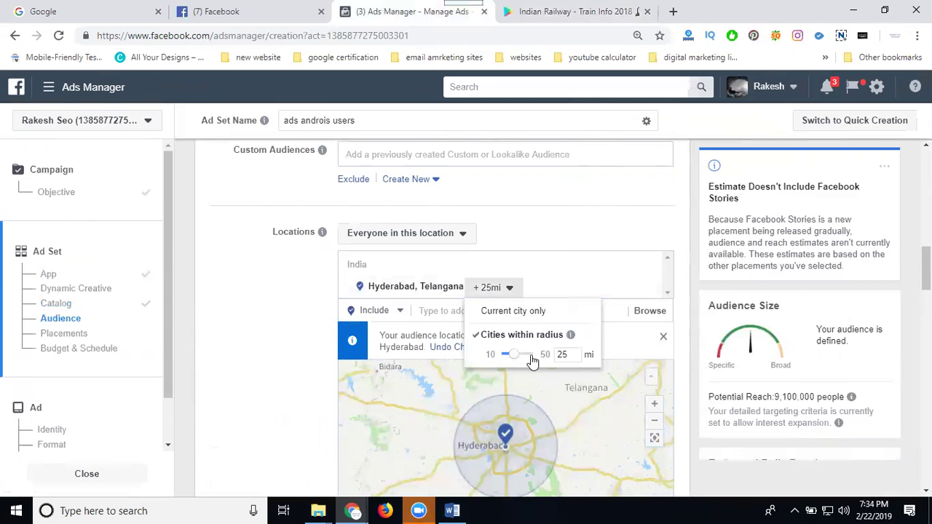
click(532, 357)
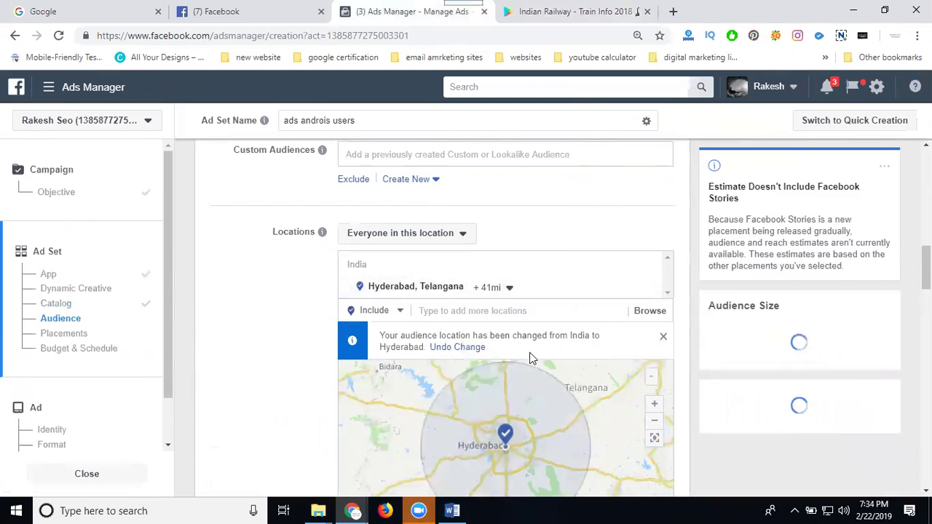
click(509, 288)
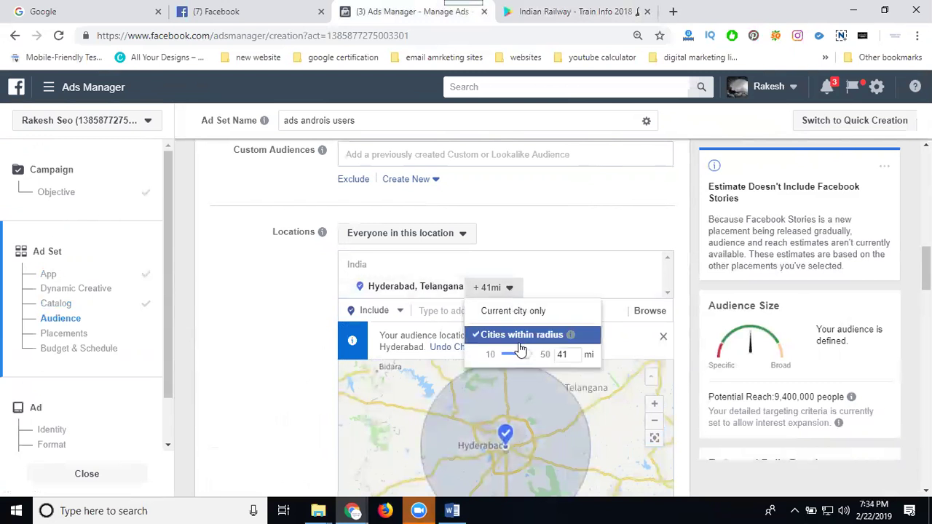
drag(522, 359, 539, 361)
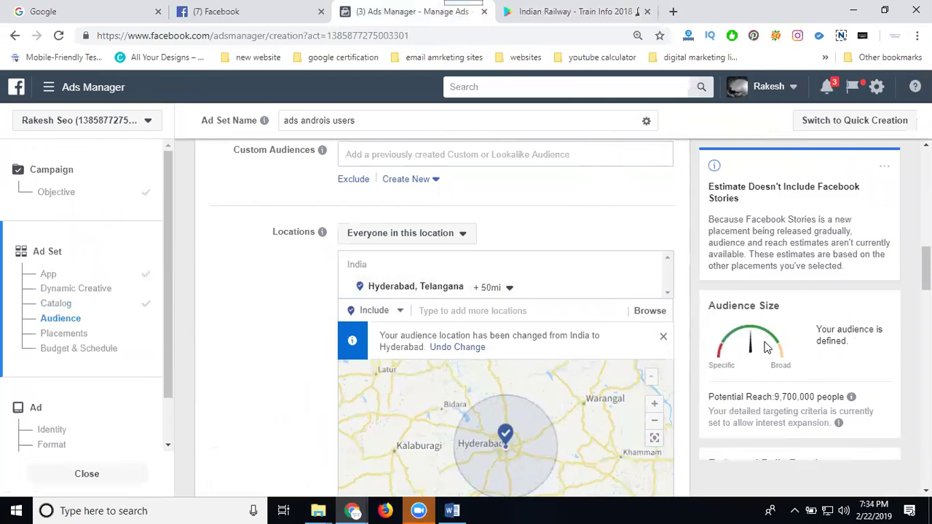
Set the audience's maximum age to 50.
scroll(250, 307, down, 4)
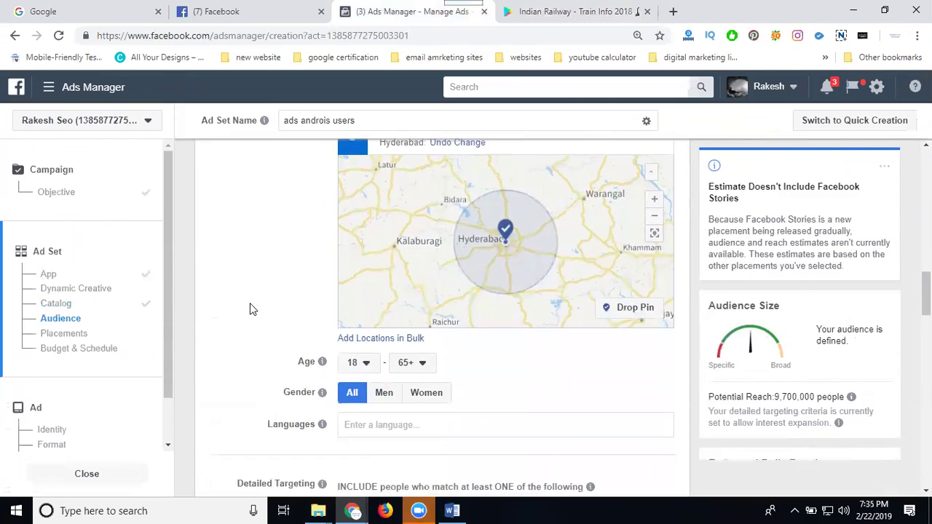
scroll(248, 308, down, 1)
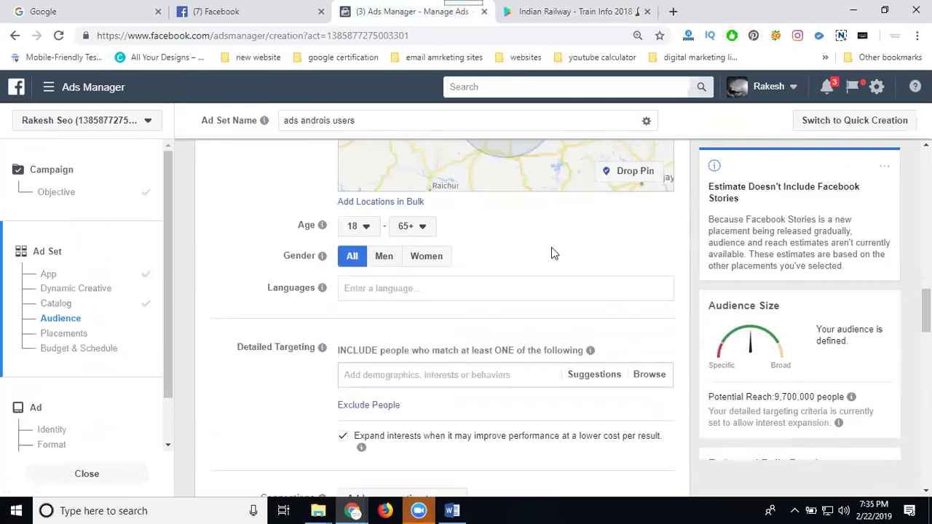
click(423, 228)
scroll(425, 316, up, 3)
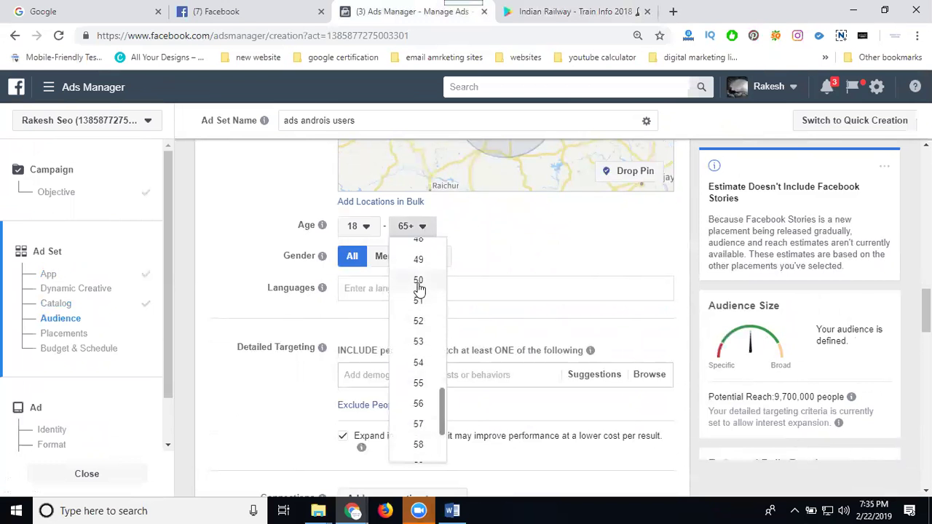
click(434, 281)
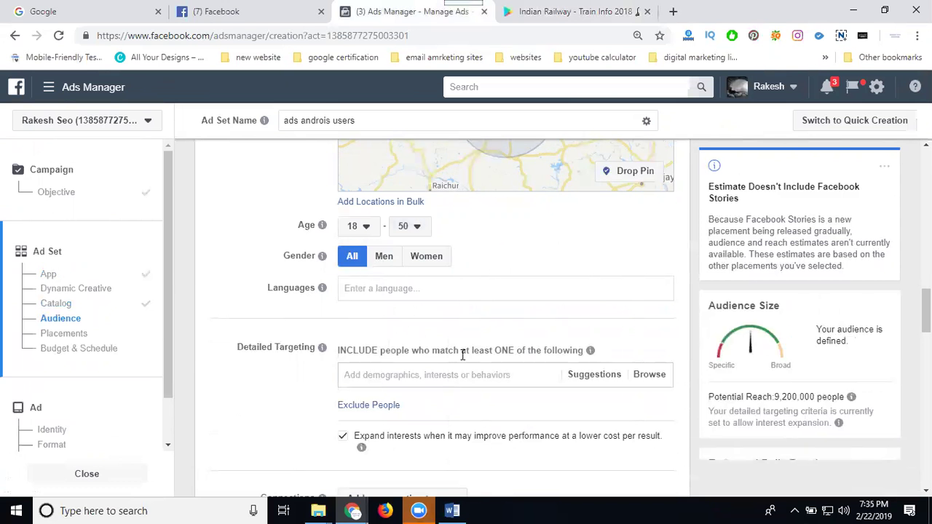
Add English (All) to the audience's targeted languages.
scroll(641, 328, down, 2)
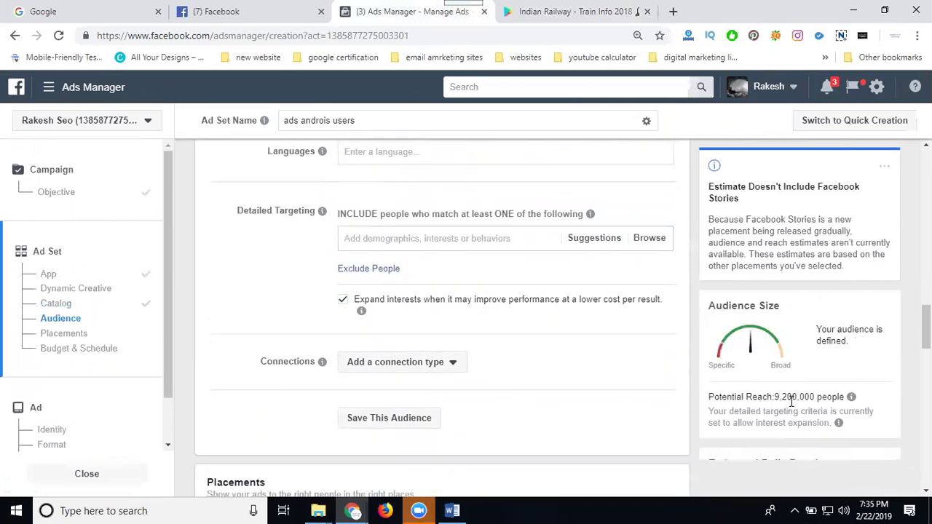
double_click(817, 401)
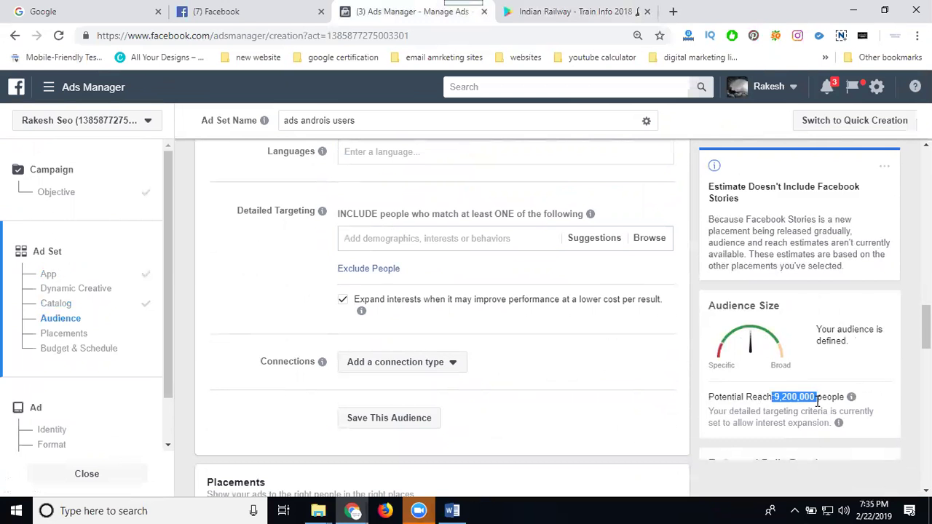
click(377, 152)
text(engl)
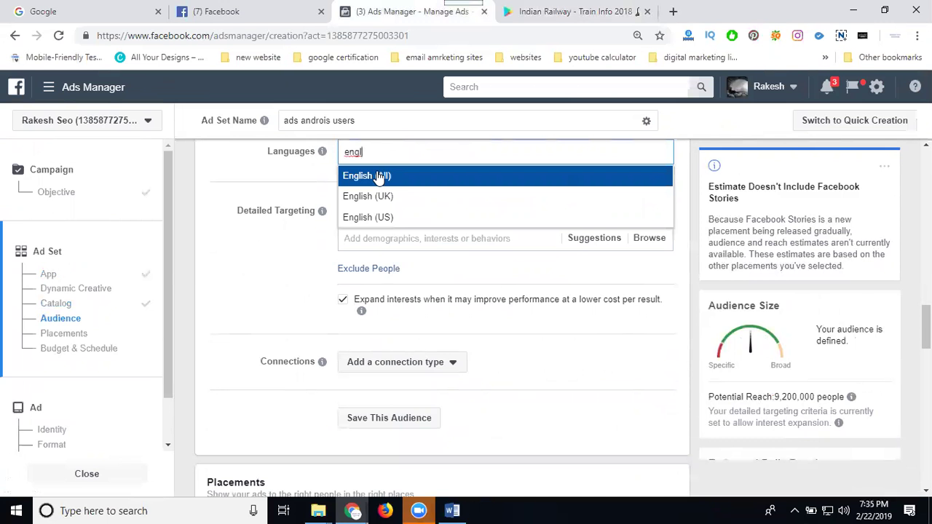
click(376, 176)
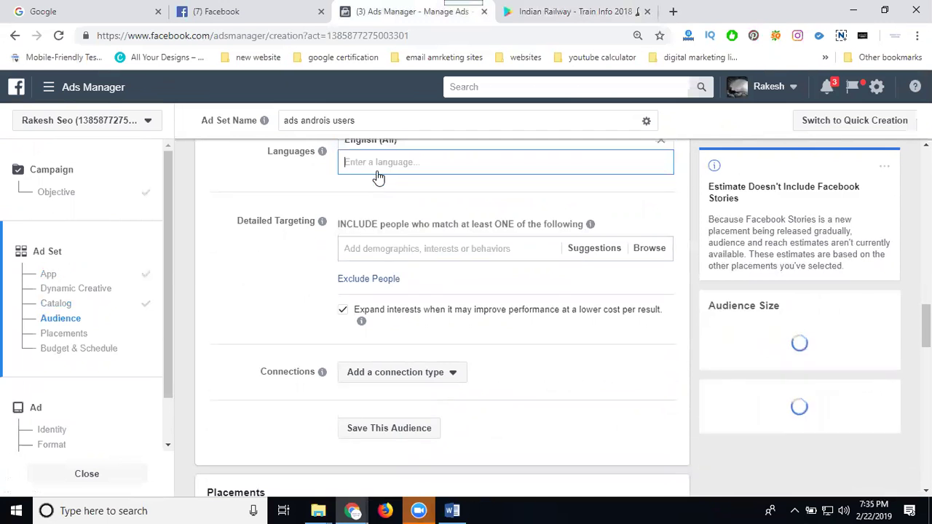
Add the interests Student and Employee engagement to the audience's detailed targeting.
click(373, 247)
text(student)
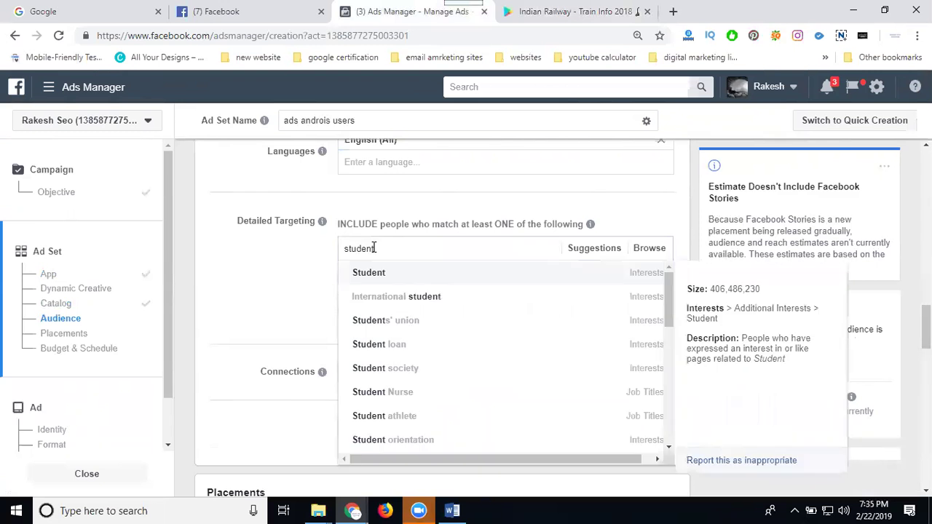
click(640, 278)
text(employee)
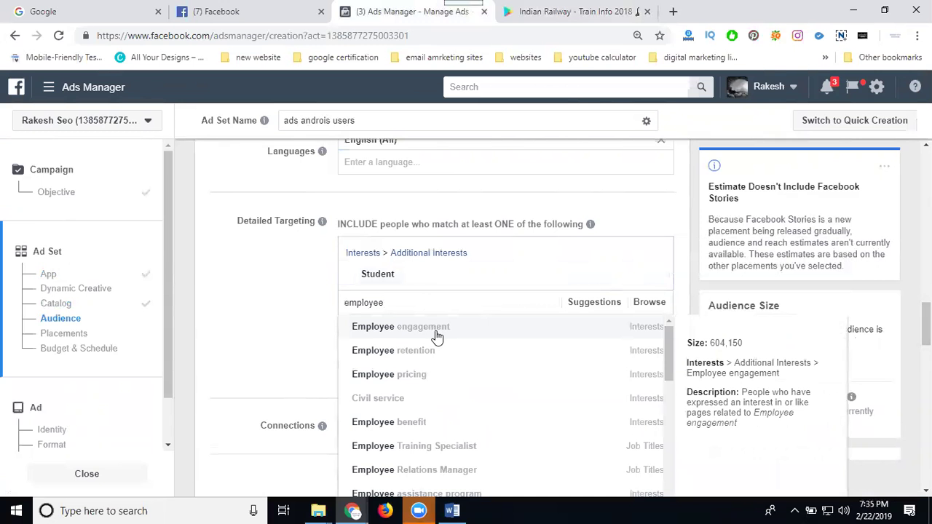
click(436, 335)
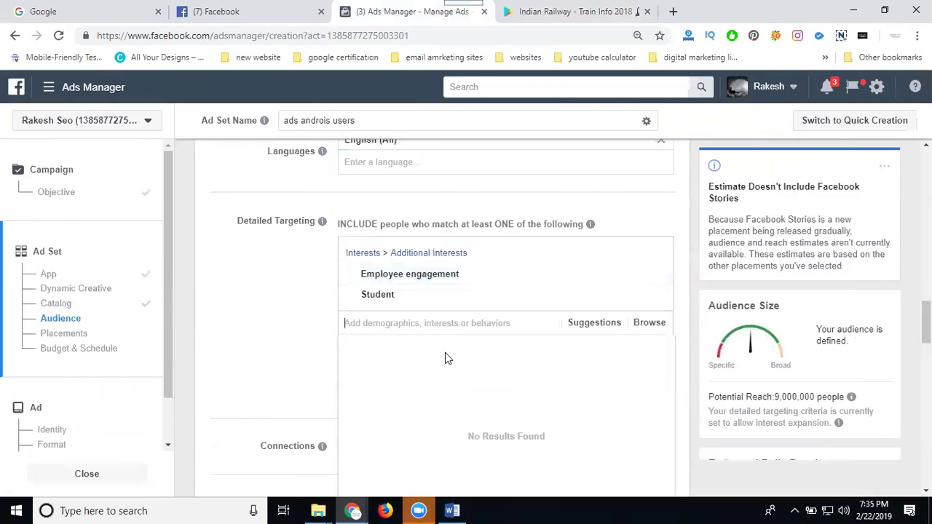
click(262, 335)
Choose the connection type that excludes people who like your Page, and save the audience.
scroll(262, 334, down, 4)
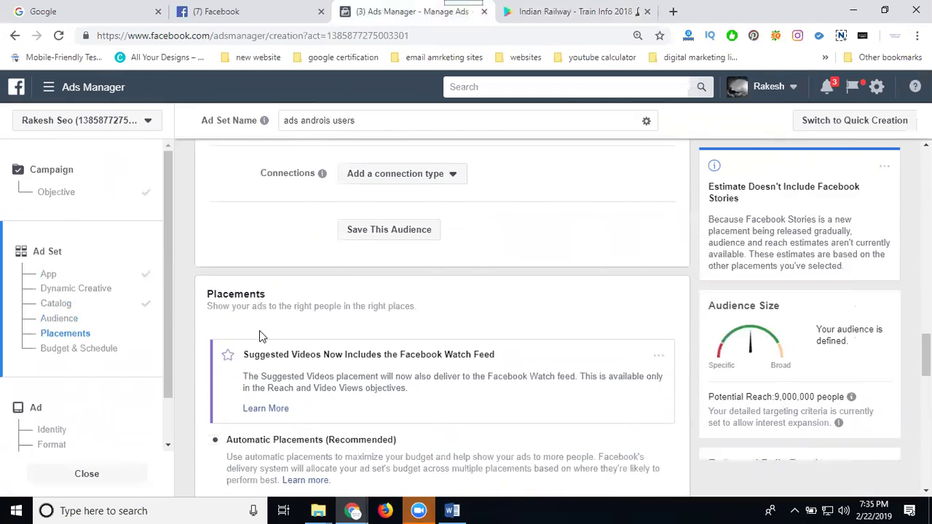
click(373, 178)
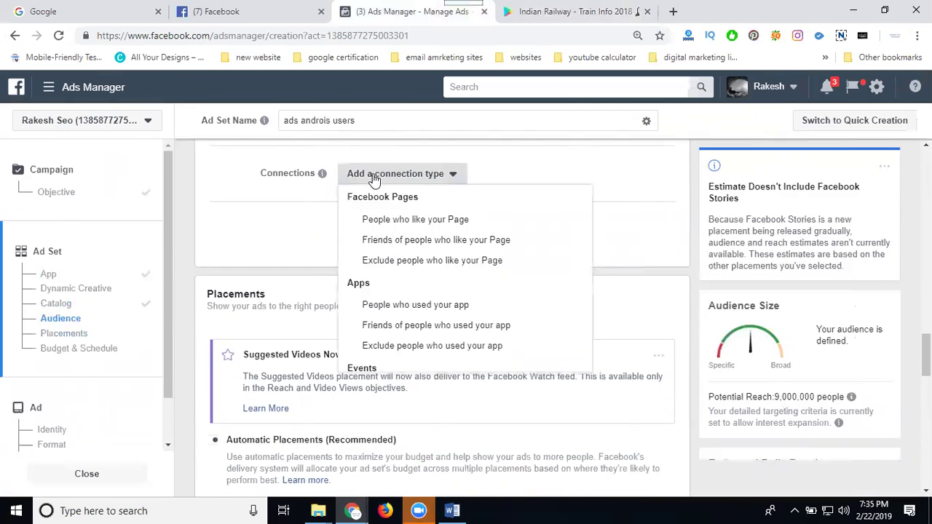
click(376, 260)
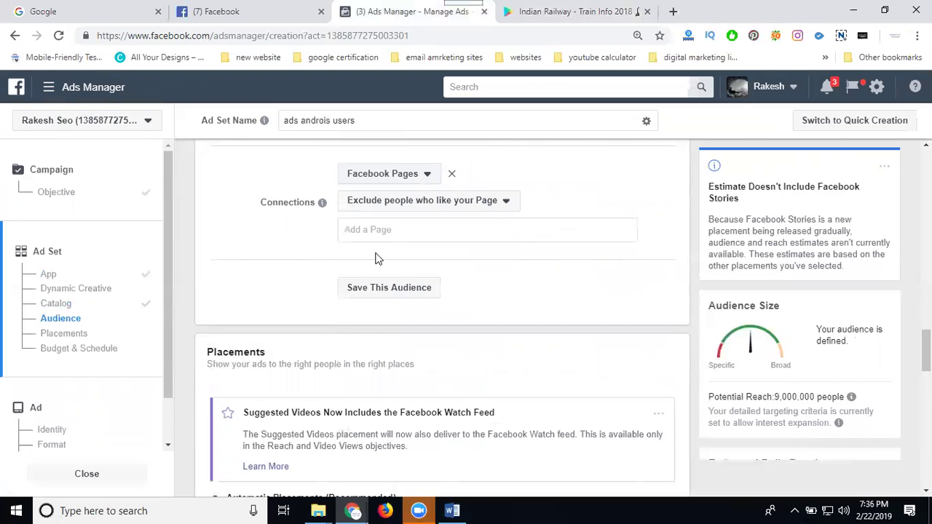
click(377, 290)
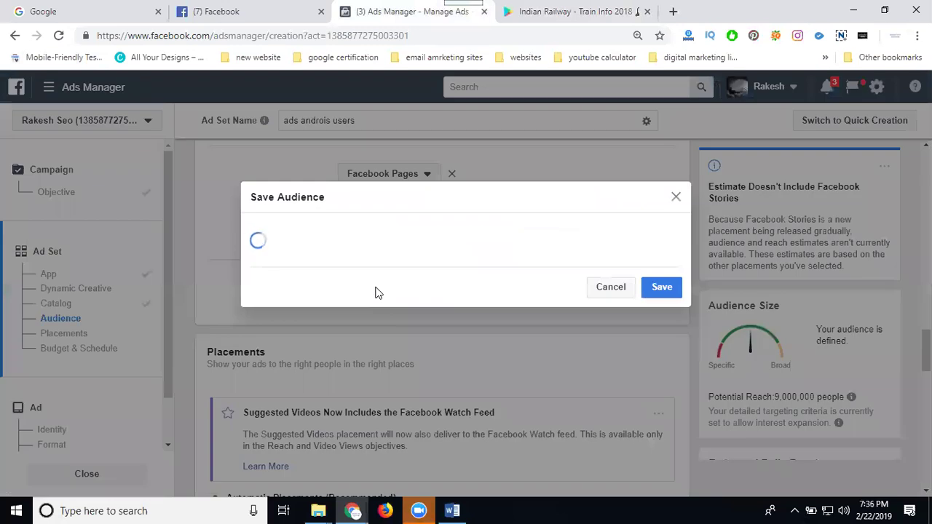
click(654, 344)
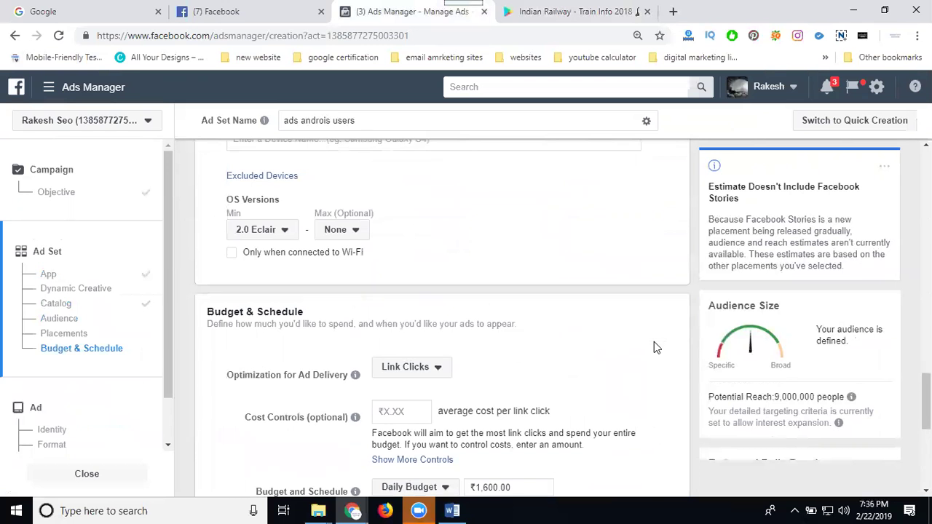
Review the saved audience's summary along with the ad set's placement and device settings.
scroll(653, 343, up, 3)
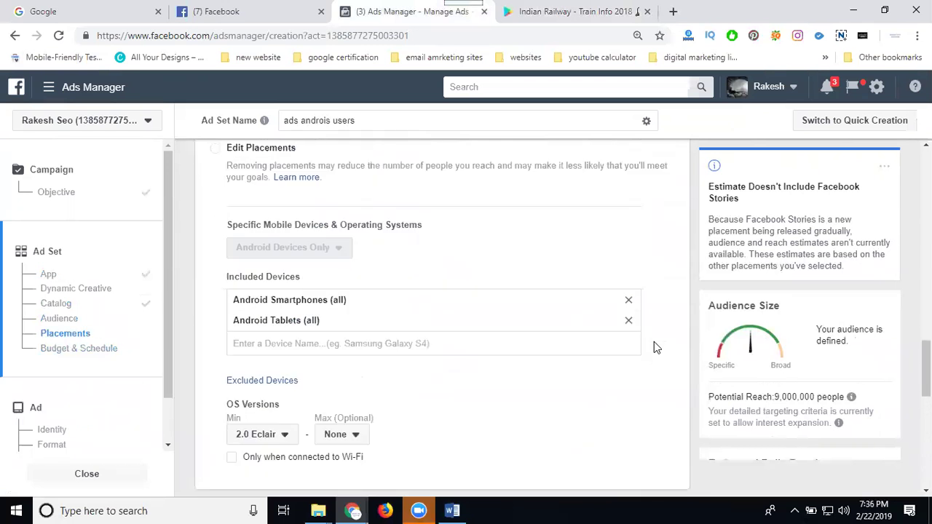
scroll(498, 333, up, 3)
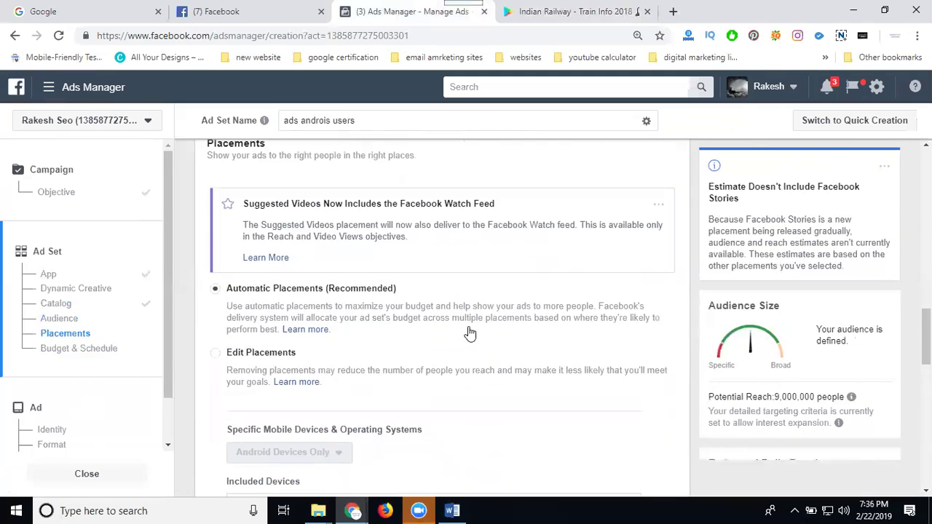
scroll(468, 332, up, 4)
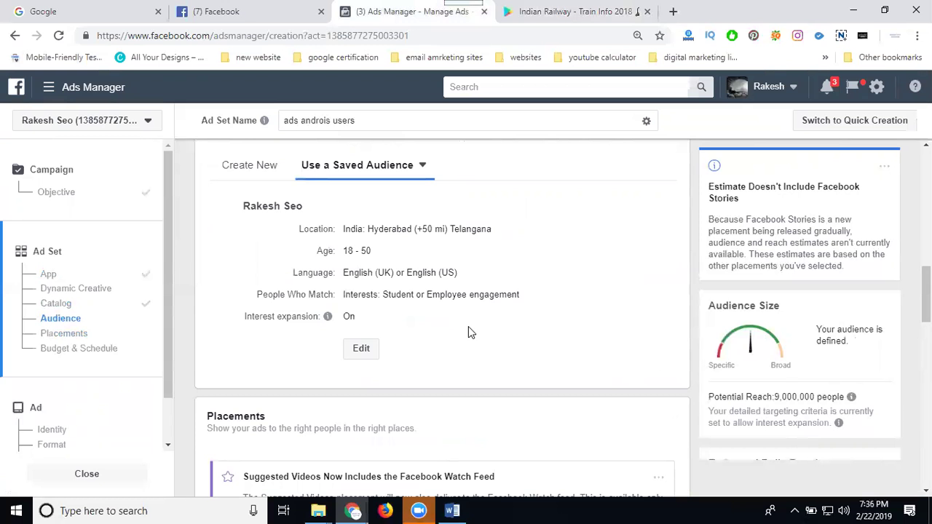
scroll(519, 313, down, 5)
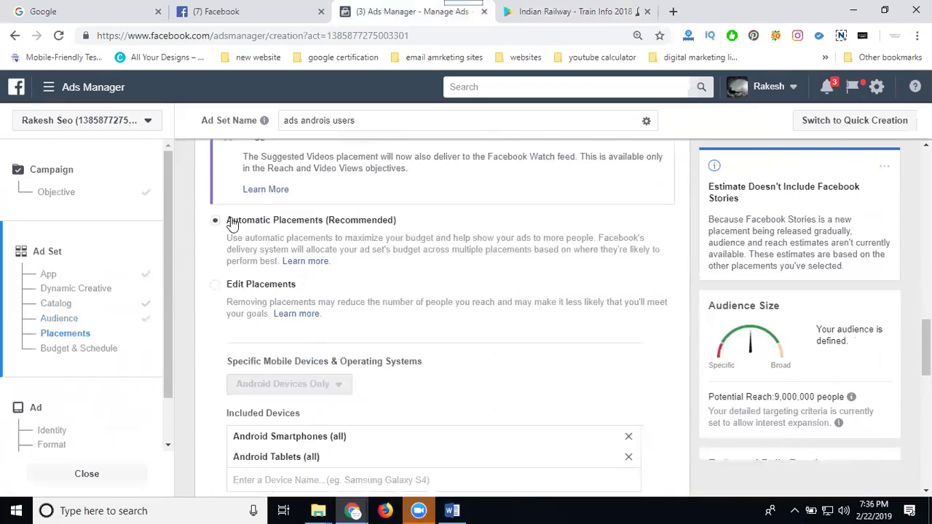
scroll(435, 275, down, 4)
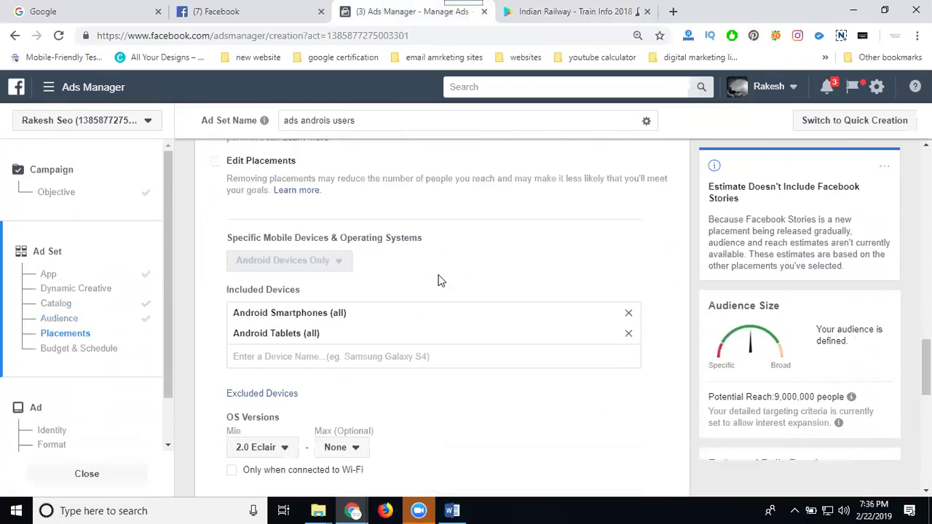
scroll(379, 237, up, 3)
Examine the individual platforms offered under Edit Placements and return the ad set to Automatic Placements.
click(249, 217)
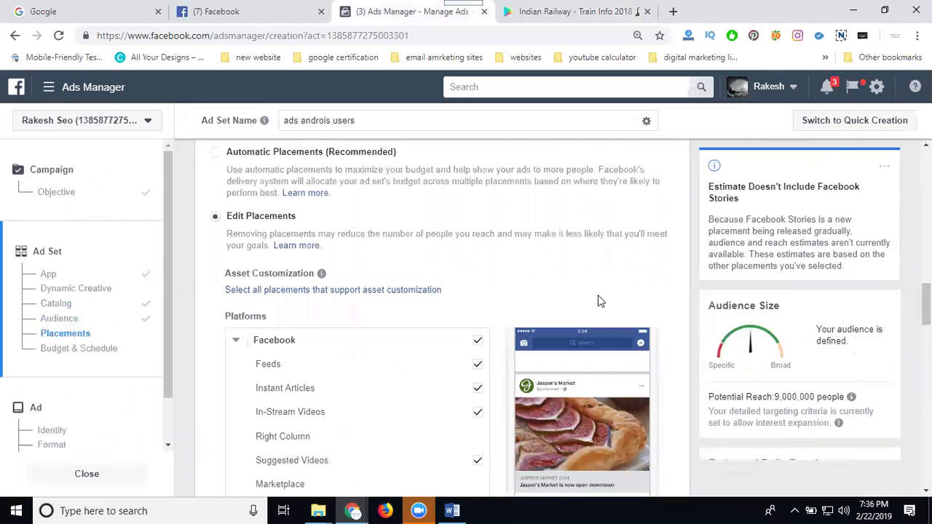
scroll(597, 294, down, 2)
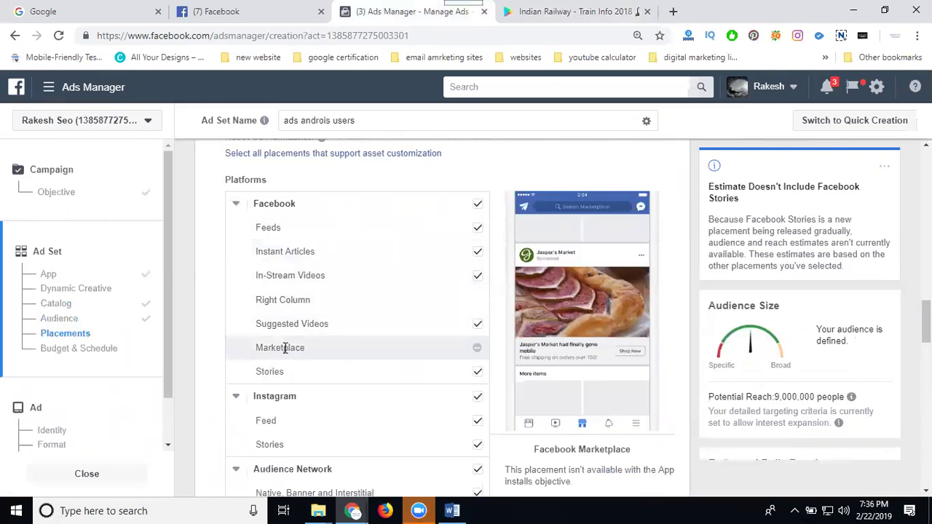
scroll(281, 367, down, 2)
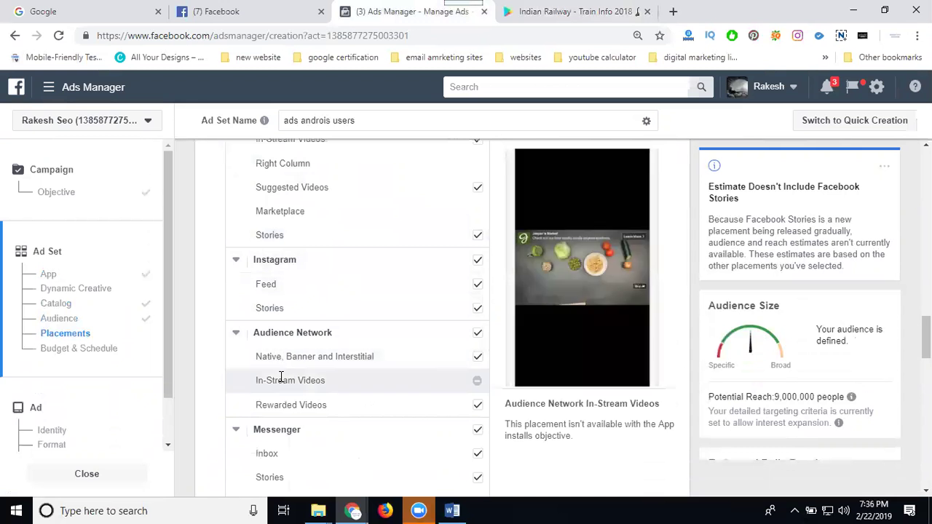
scroll(280, 404, down, 3)
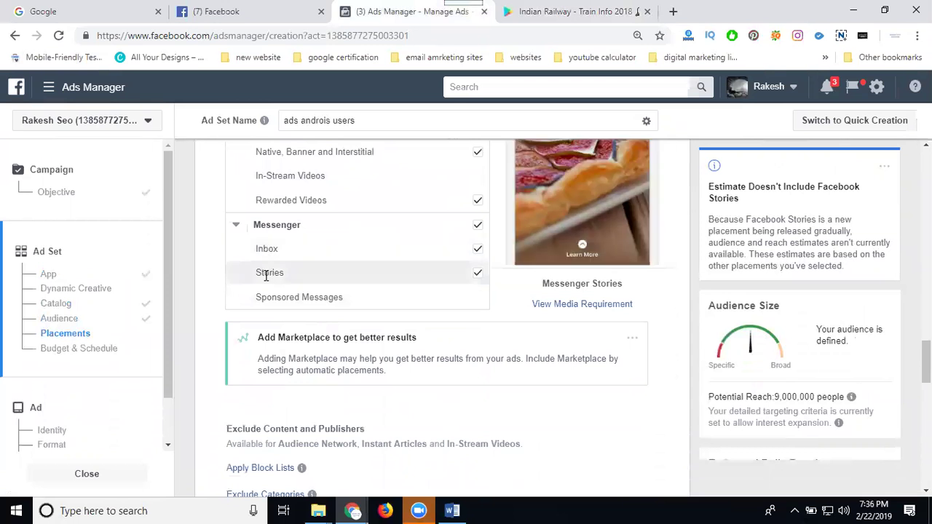
scroll(211, 313, up, 7)
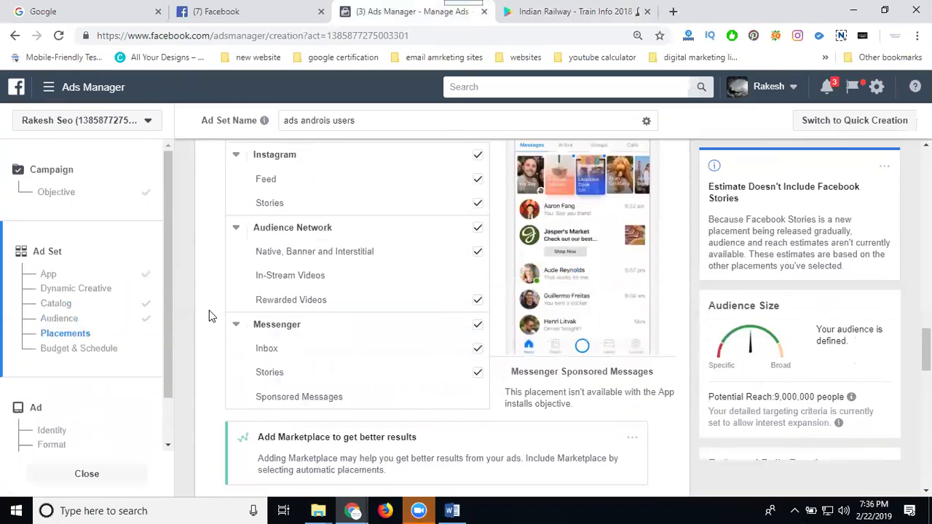
scroll(231, 258, up, 2)
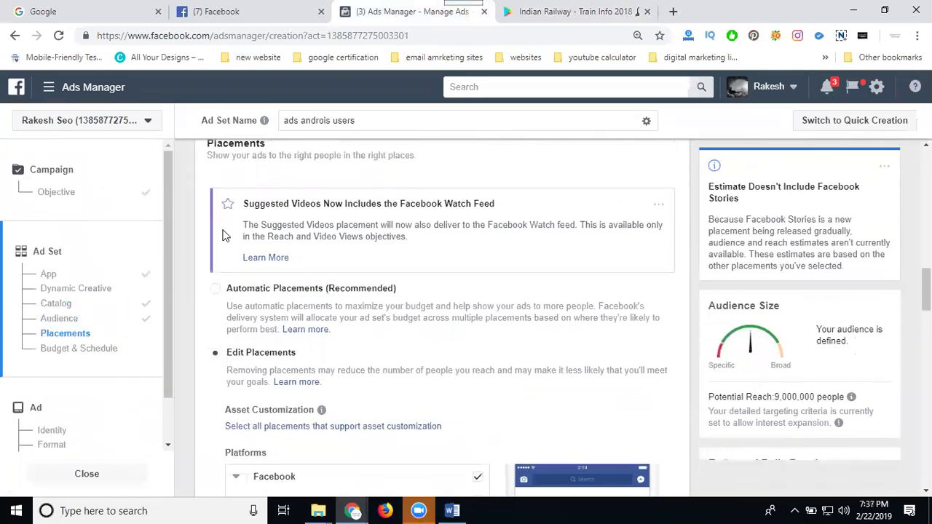
click(215, 290)
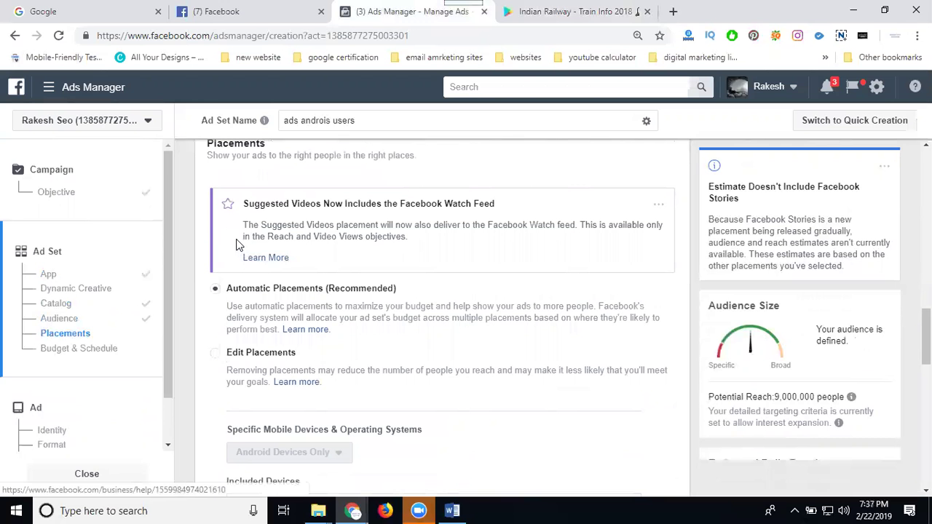
Set the minimum Android OS version for the ad set to 4.0 Ice Cream Sandwich.
scroll(244, 255, down, 2)
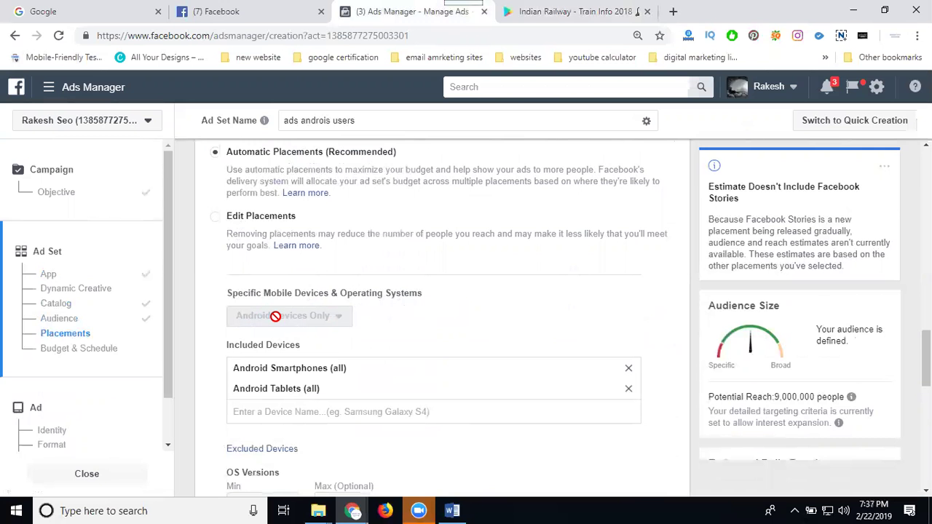
scroll(275, 316, down, 2)
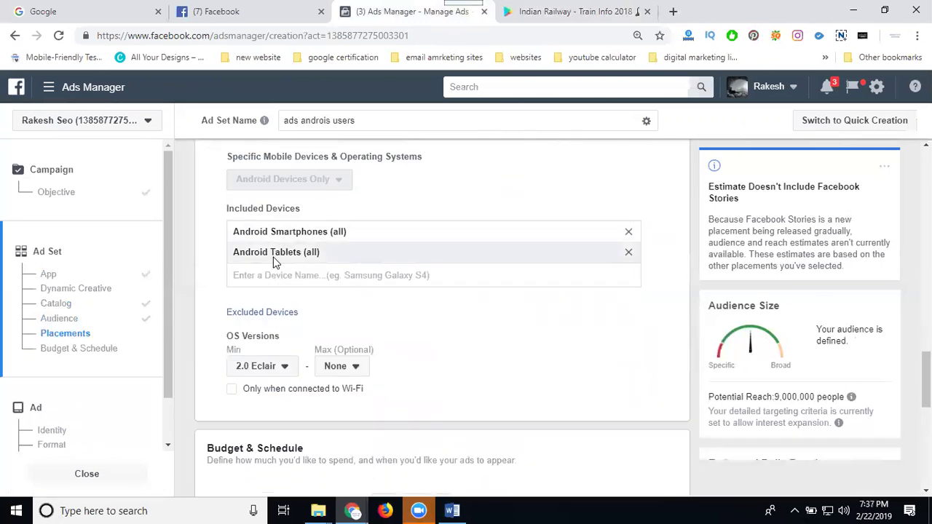
scroll(219, 295, down, 2)
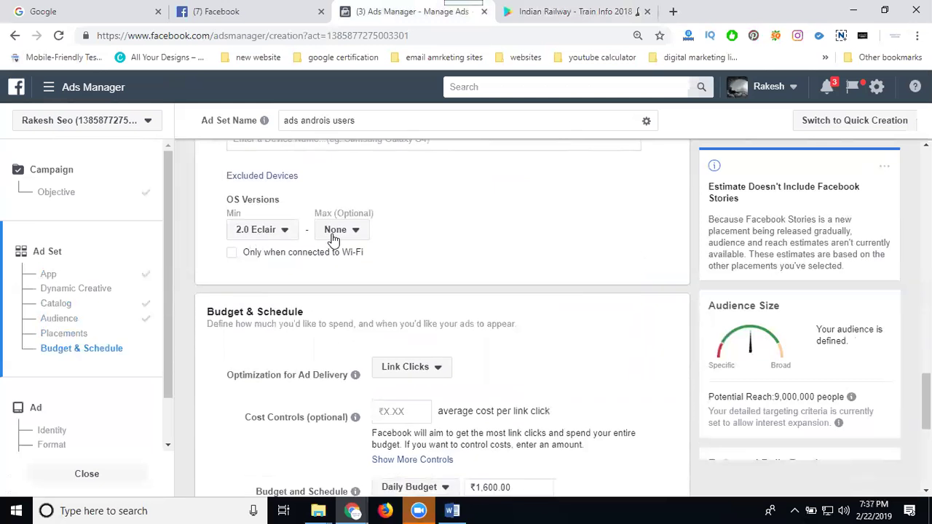
click(264, 233)
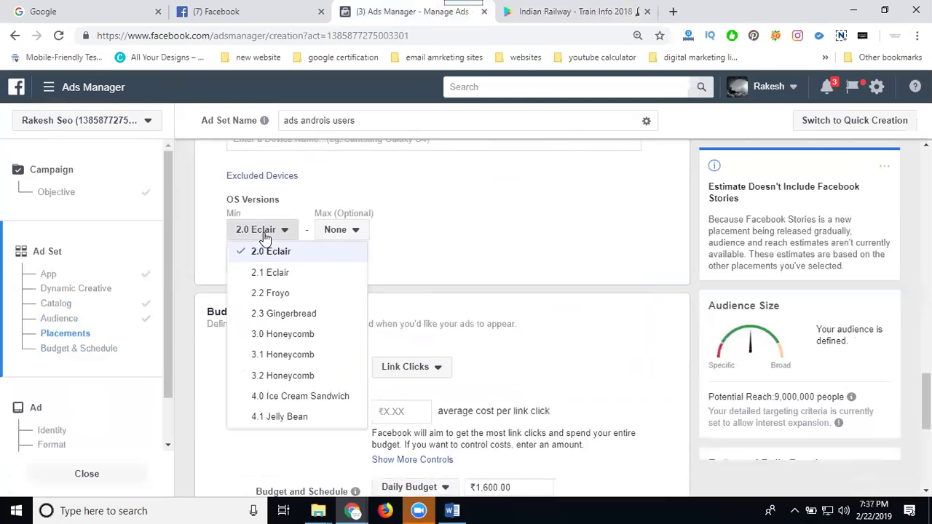
click(264, 395)
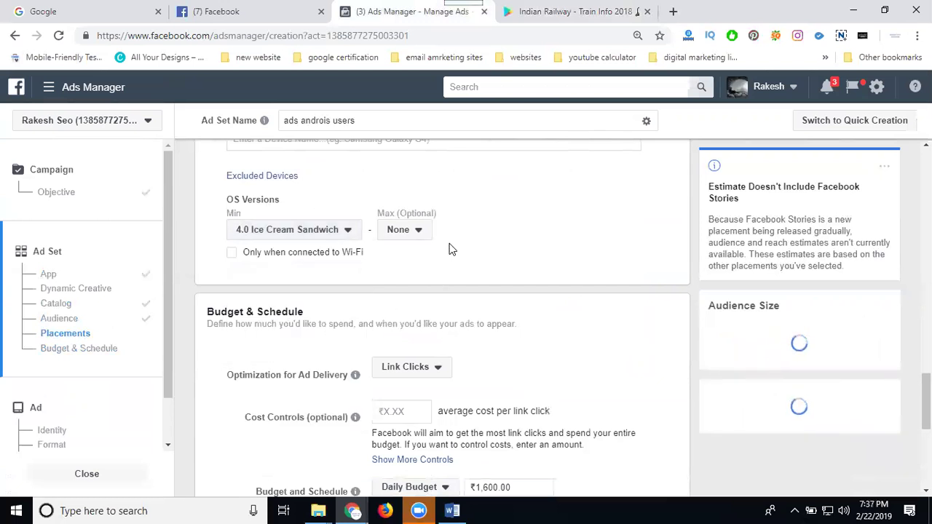
Try App Installs as the optimization for ad delivery and set it back to Link Clicks.
scroll(449, 249, down, 2)
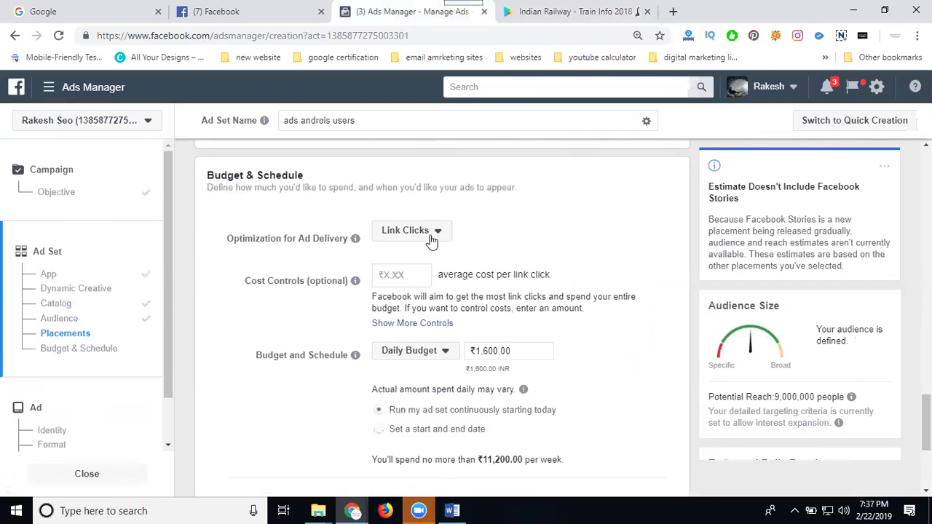
click(432, 238)
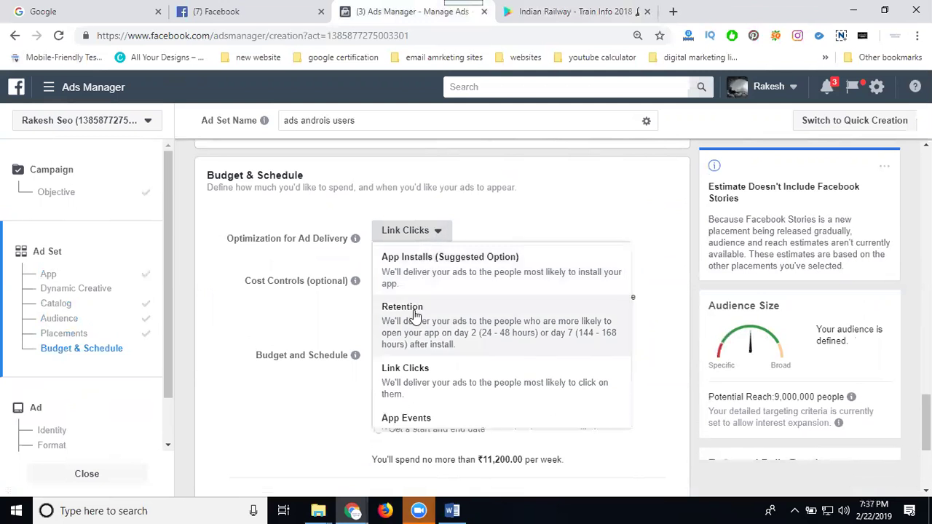
scroll(412, 386, down, 1)
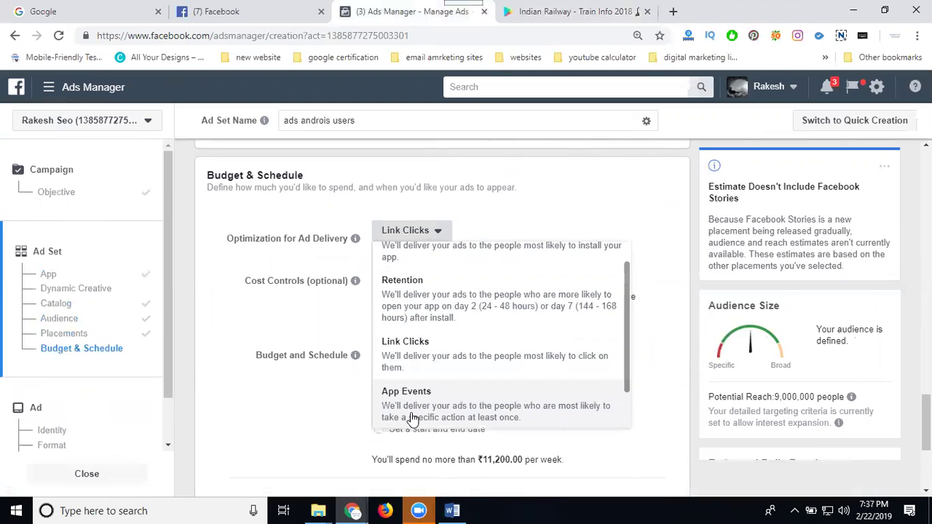
scroll(411, 335, up, 1)
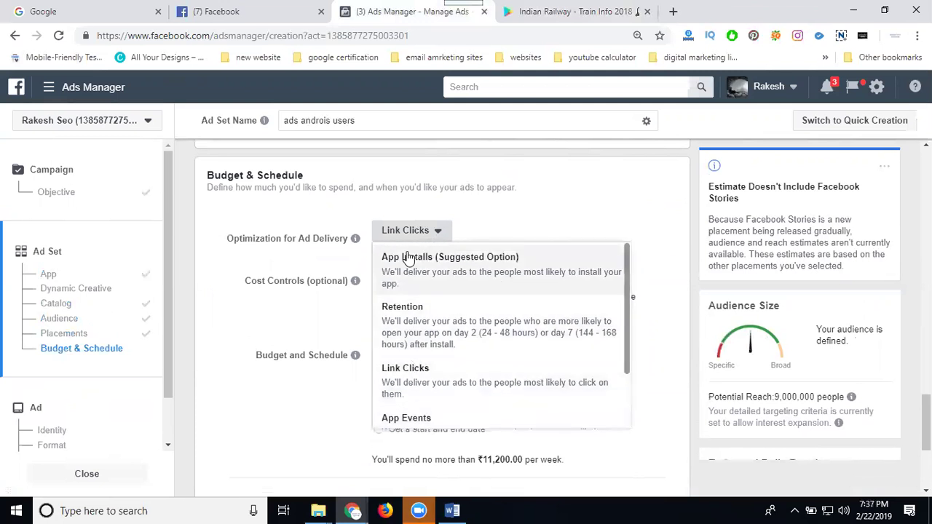
click(410, 269)
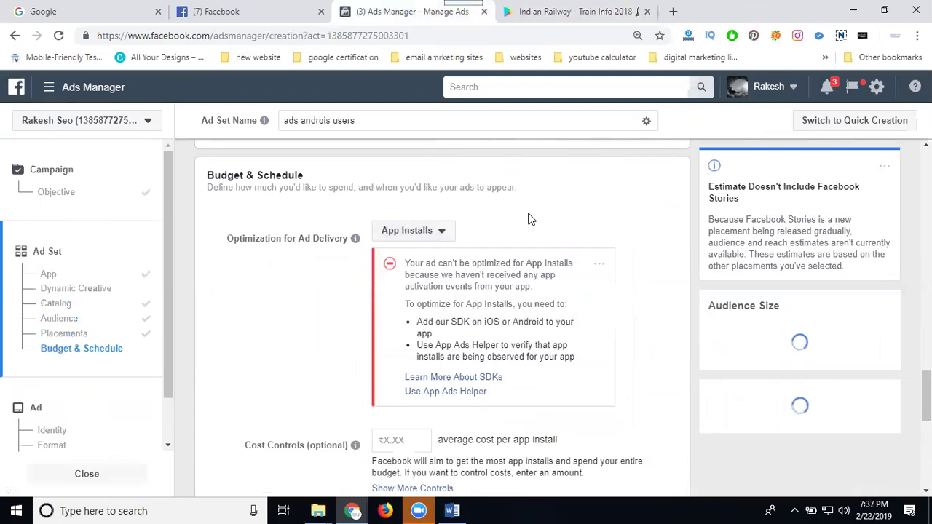
click(428, 235)
click(415, 382)
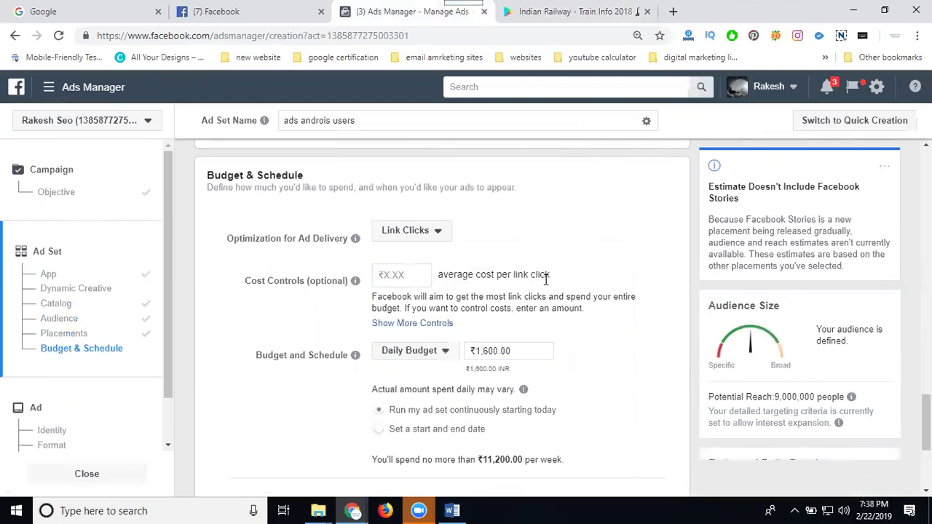
Set the ad set's cost control to an average of ₹0.35 per link click.
click(388, 276)
text(0.2)
text(35)
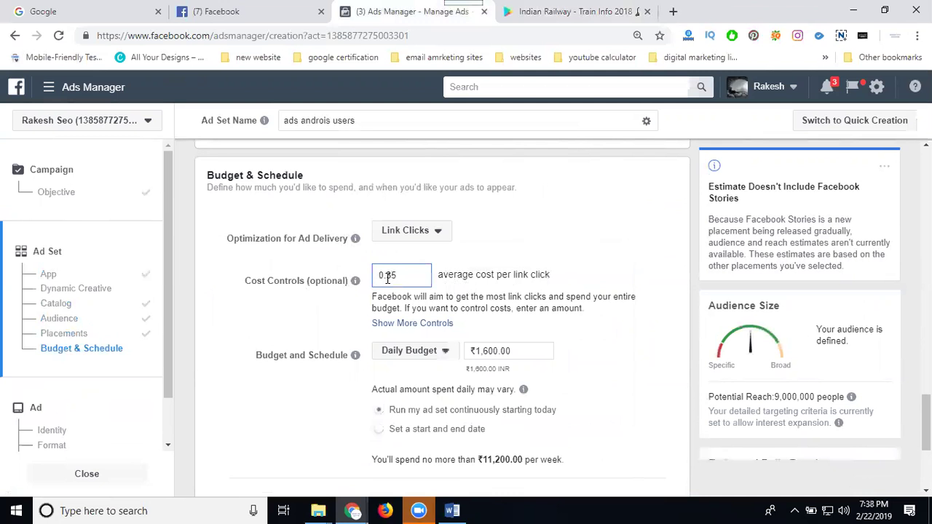
click(531, 246)
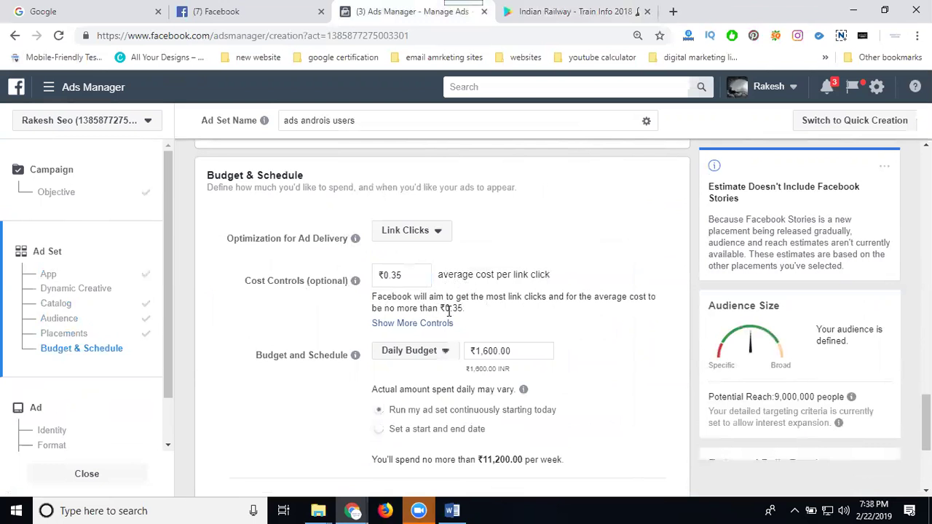
Set the average cost per link click in Cost Controls to ₹1.00.
double_click(416, 274)
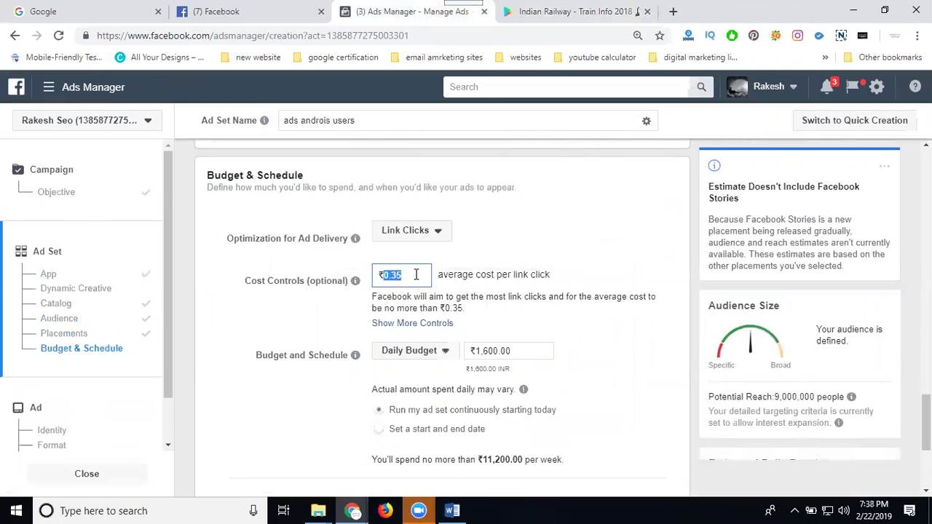
text(1.00)
click(572, 244)
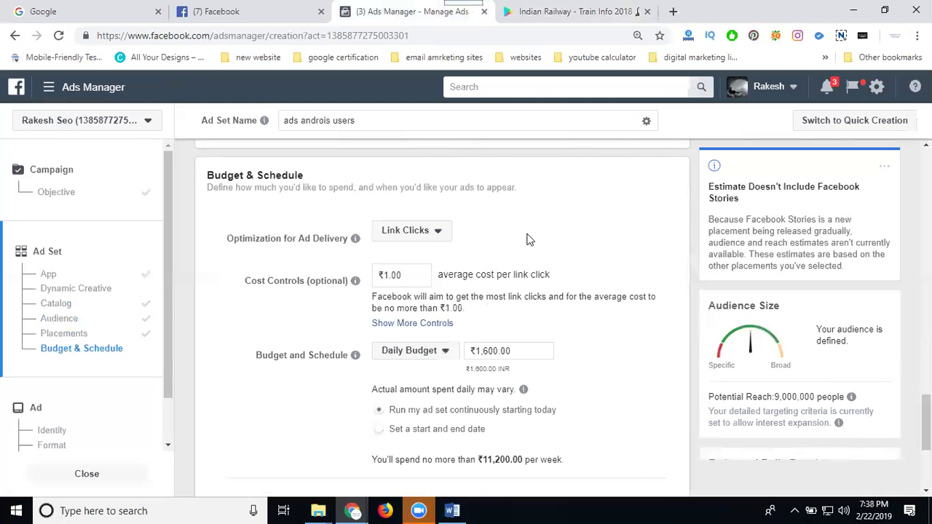
Set the ad set's daily budget to ₹40.
scroll(529, 239, down, 1)
click(492, 284)
double_click(493, 284)
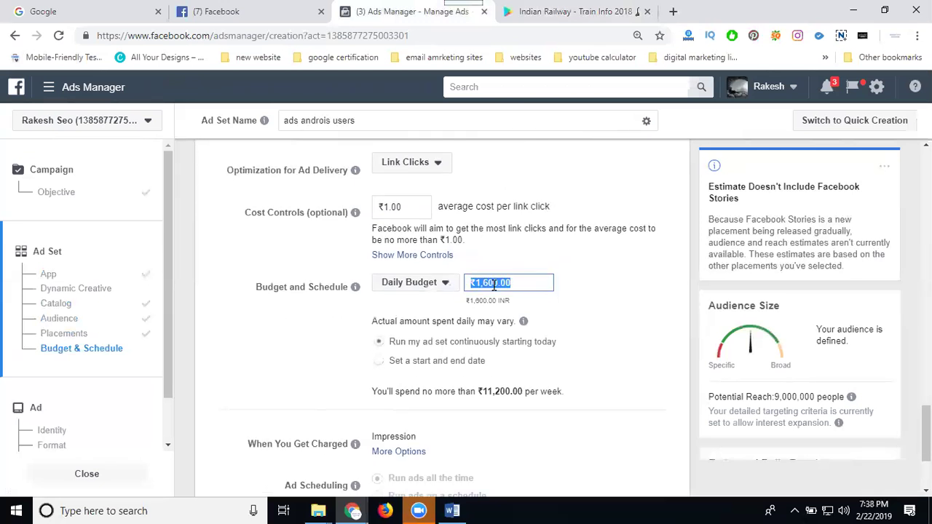
text(40)
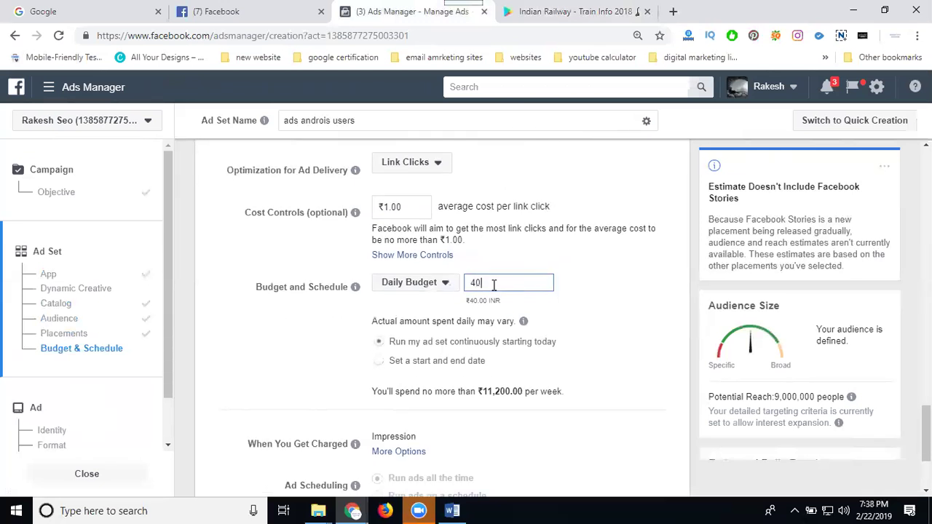
click(647, 304)
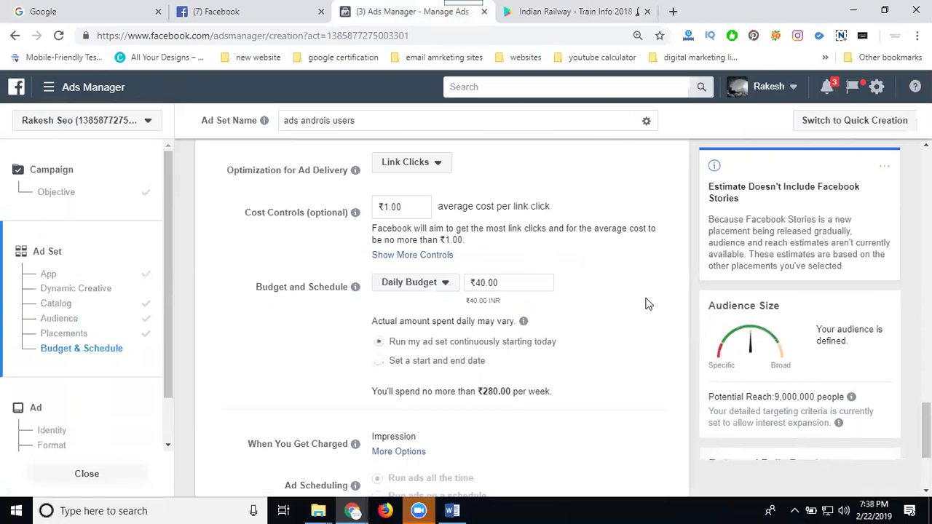
Try lowering the ad set's daily budget to ₹30.
click(488, 284)
key(BackSpace)
text(30)
click(601, 277)
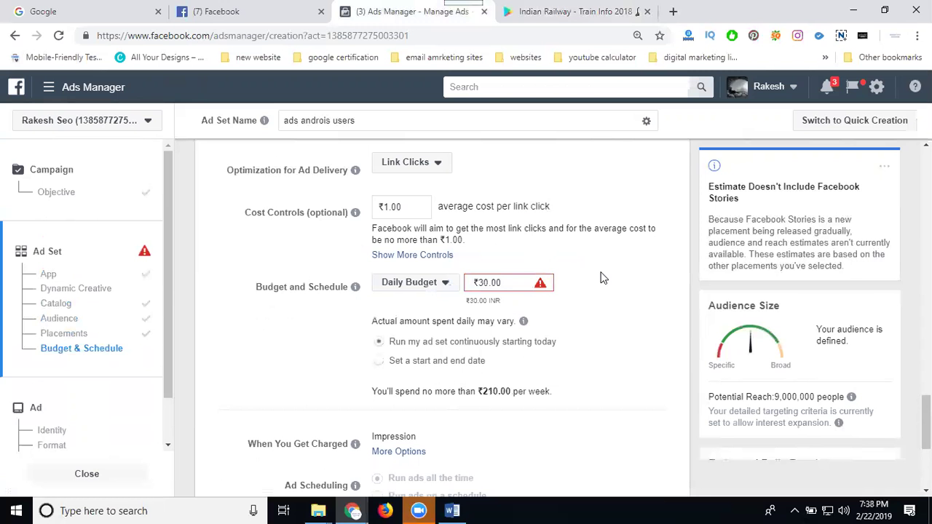
Switch the ad set to a lifetime budget and try an amount of ₹1,000.
click(430, 289)
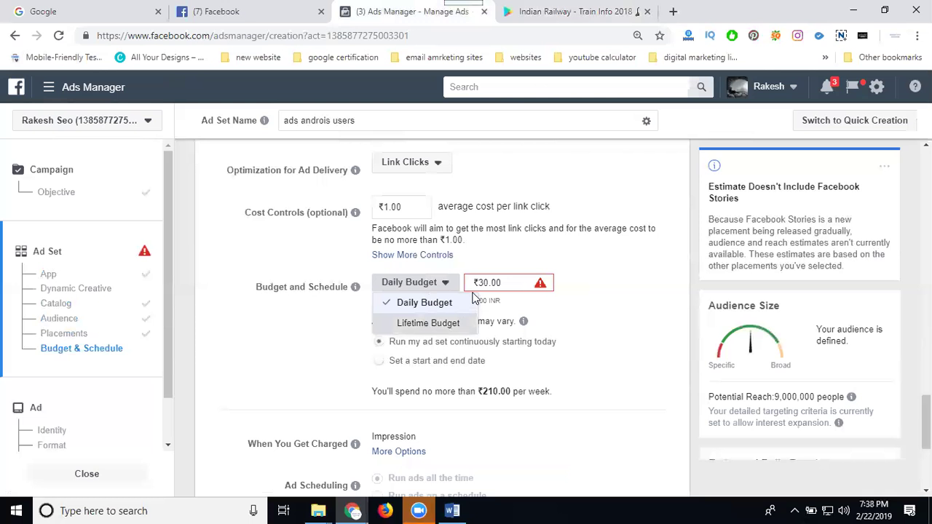
click(428, 322)
click(496, 283)
double_click(496, 283)
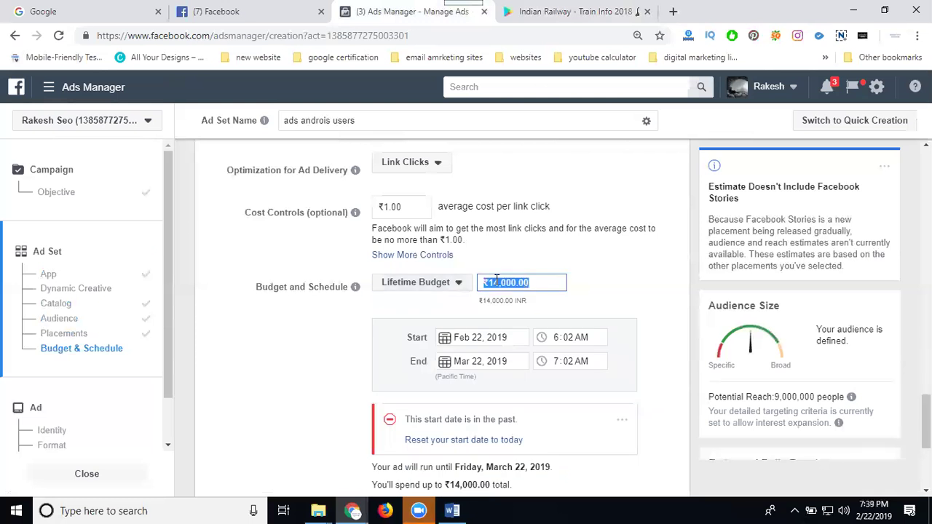
text(1000)
click(677, 266)
mouse_move(561, 285)
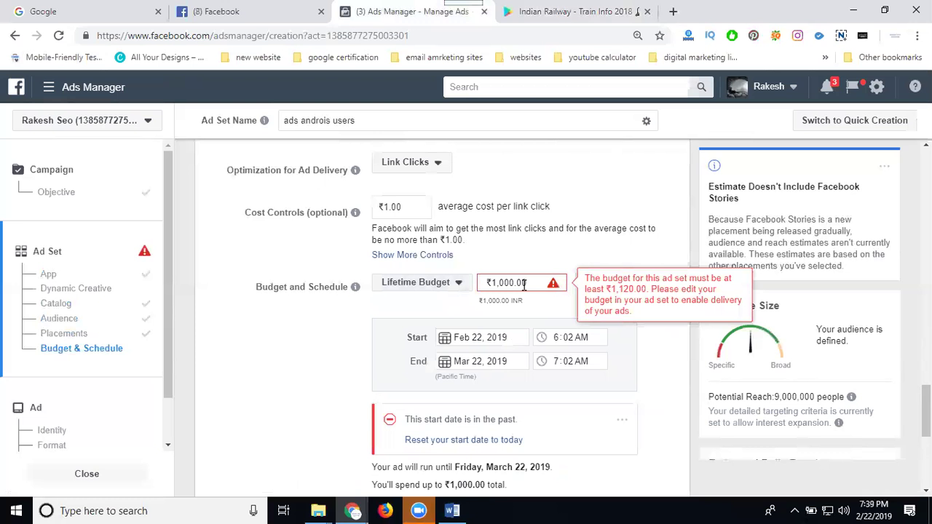
Set the ad set's lifetime budget to ₹1,200.
double_click(524, 286)
text(1200)
click(545, 269)
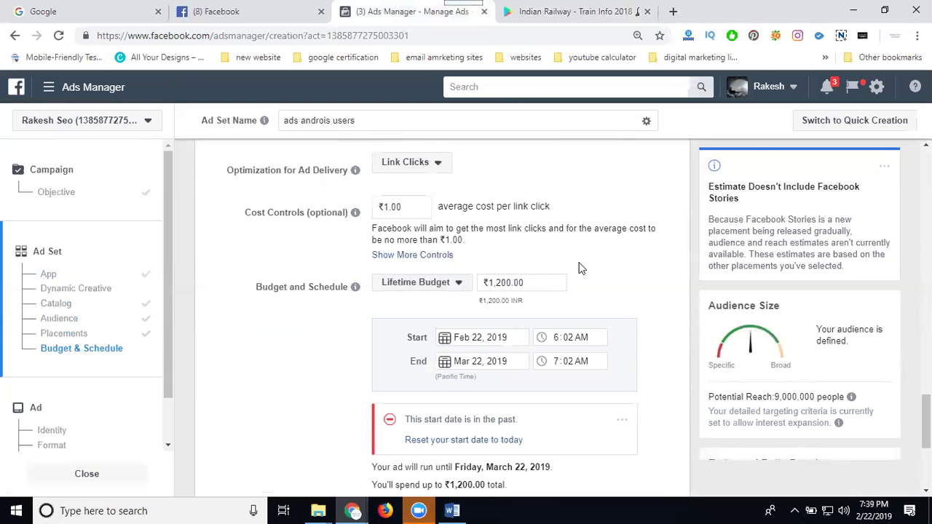
Switch the ad set back to a daily budget and set it to ₹500.
click(447, 284)
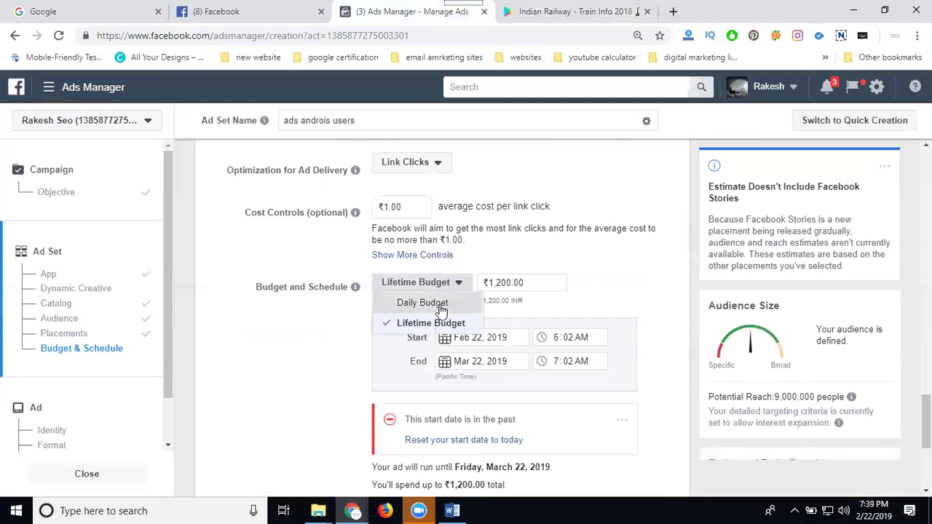
click(441, 304)
double_click(499, 284)
text(500)
click(590, 266)
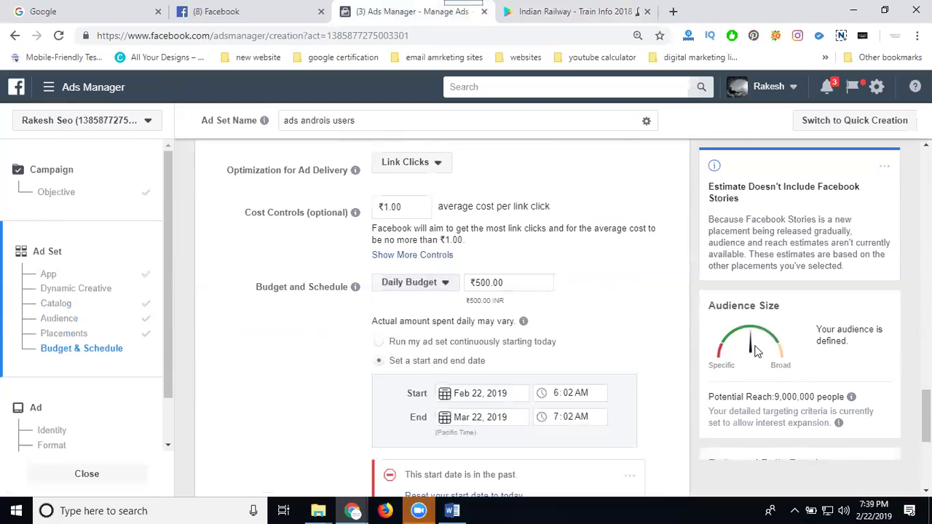
Compare the Estimated Daily Results using a trial daily budget of ₹5,000, and return the budget to ₹500.
scroll(794, 376, down, 2)
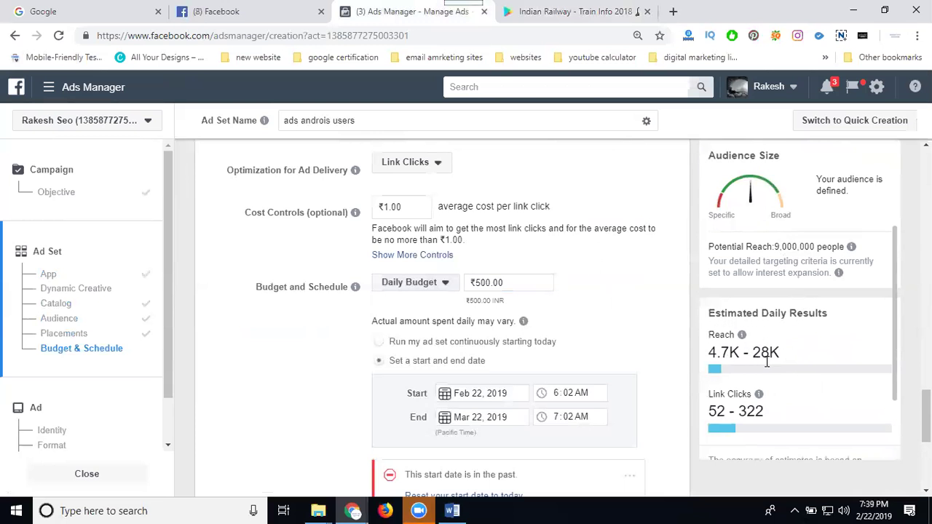
scroll(730, 397, down, 1)
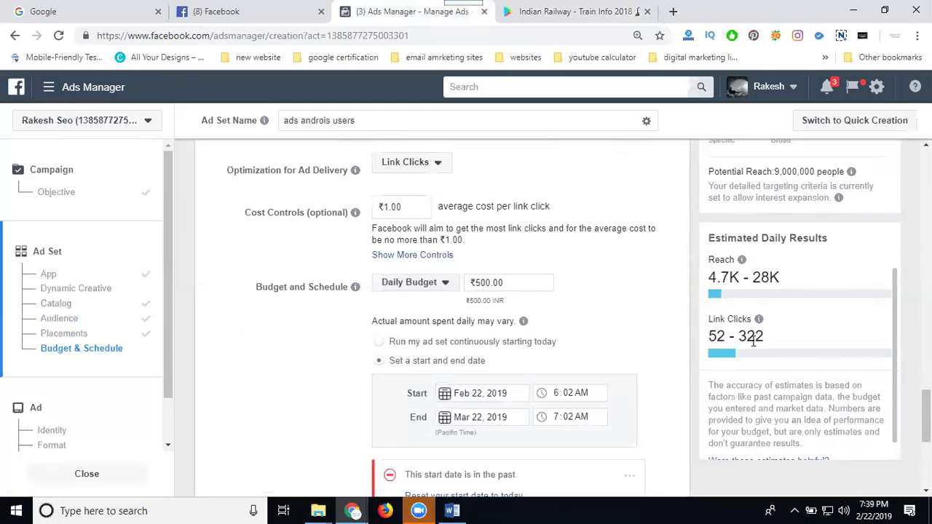
click(492, 282)
text(0)
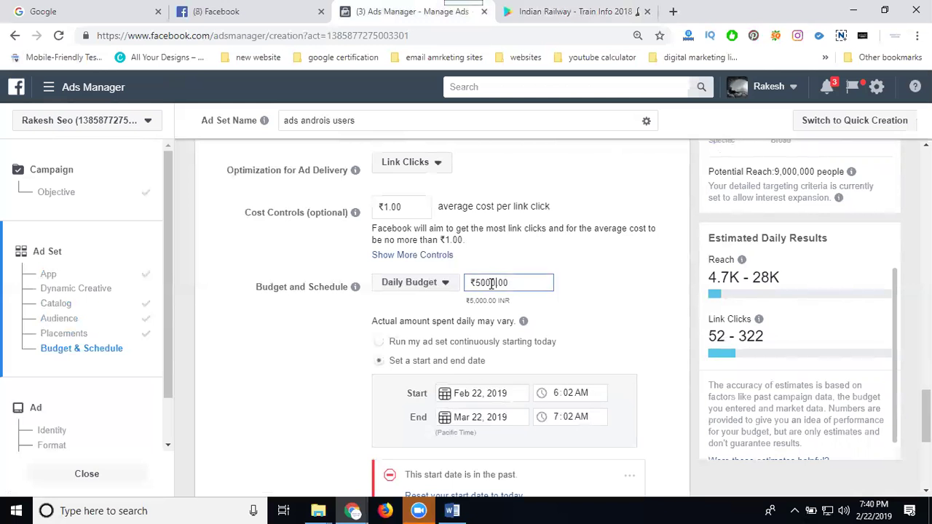
click(757, 335)
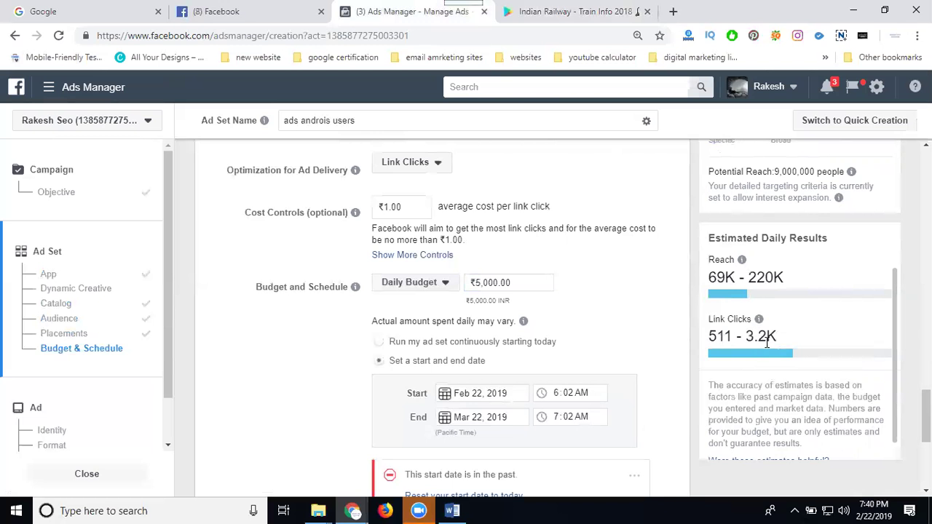
click(497, 284)
key(BackSpace)
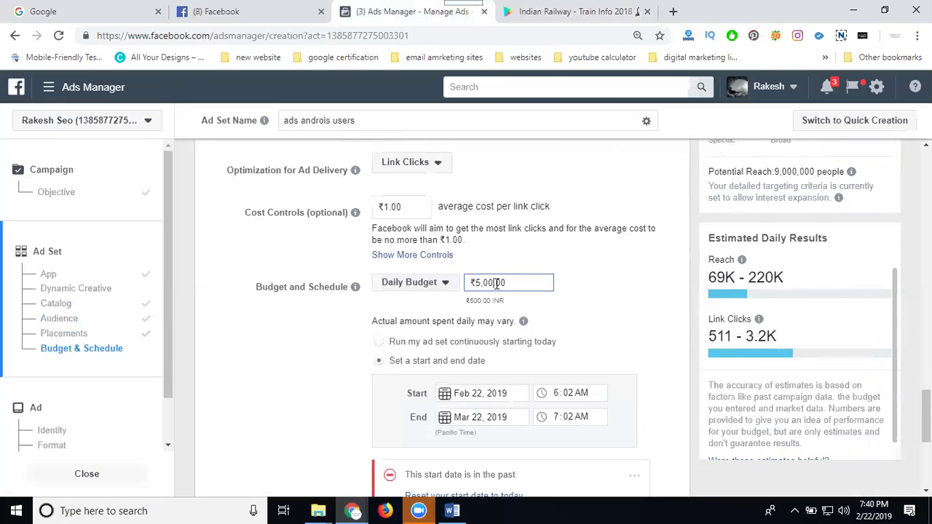
click(663, 271)
Set the ad set to run continuously starting today and reveal the additional options for When You Get Charged.
click(405, 346)
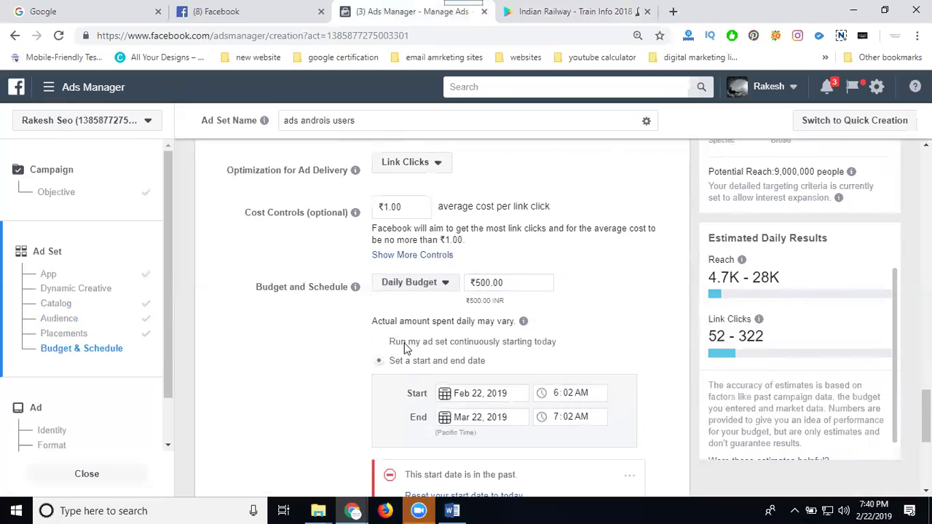
scroll(603, 316, down, 2)
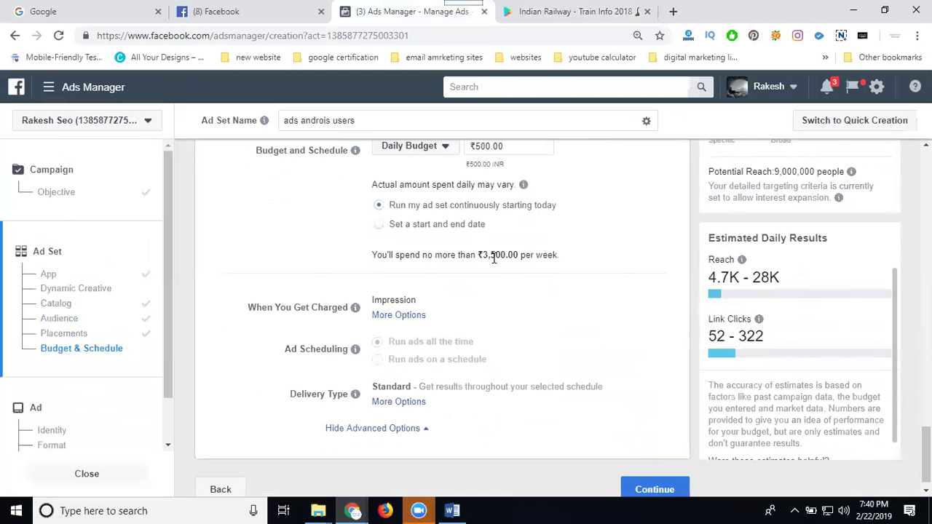
drag(482, 254, 525, 270)
click(514, 293)
click(394, 315)
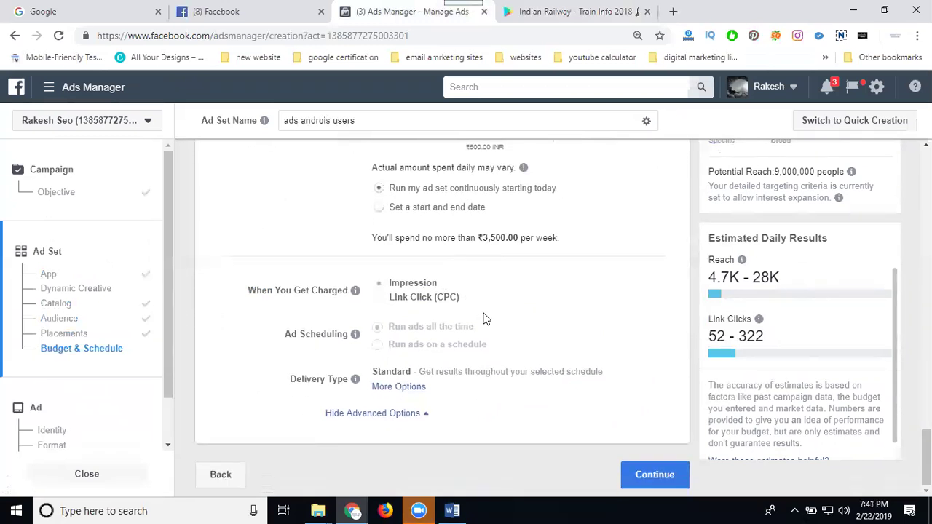
Review the ad set's placement, device and budget settings and continue to the ad creation page.
scroll(485, 318, up, 2)
scroll(485, 318, up, 3)
scroll(485, 318, up, 5)
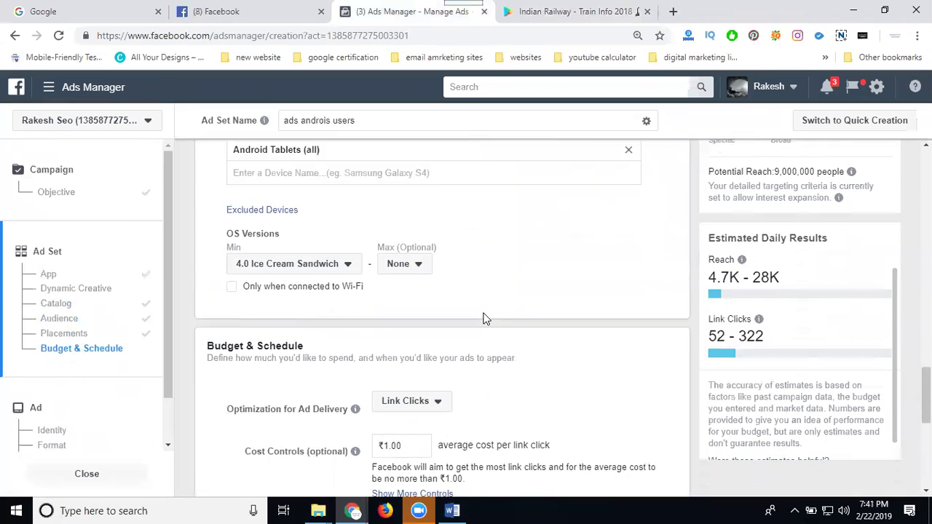
scroll(364, 302, up, 10)
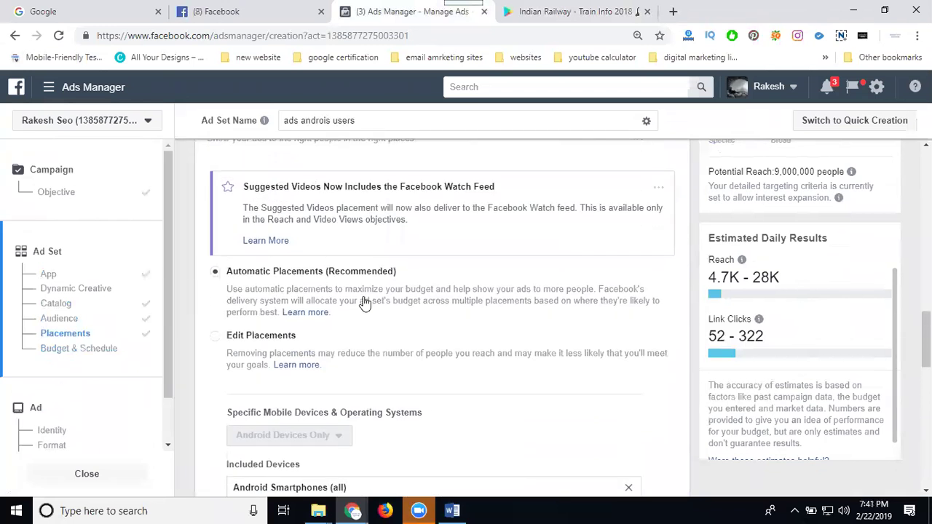
scroll(364, 303, down, 8)
scroll(363, 303, down, 8)
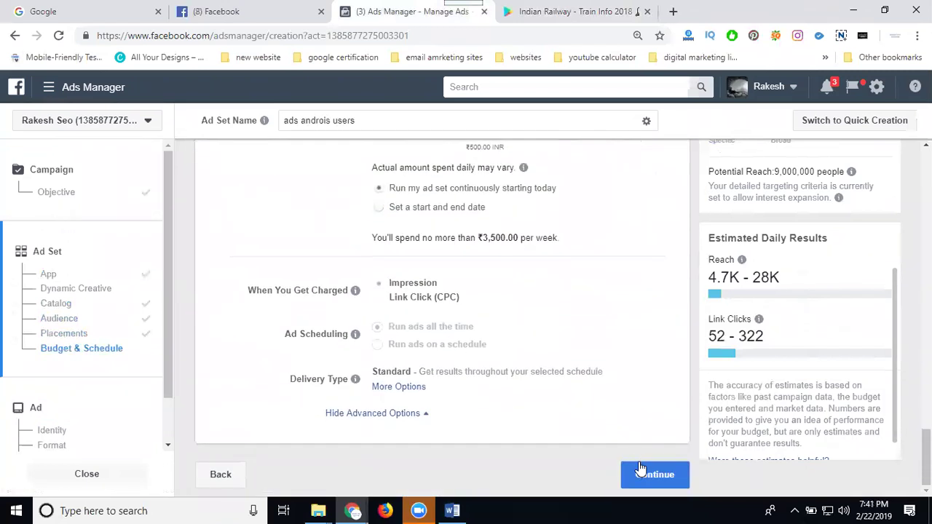
click(640, 469)
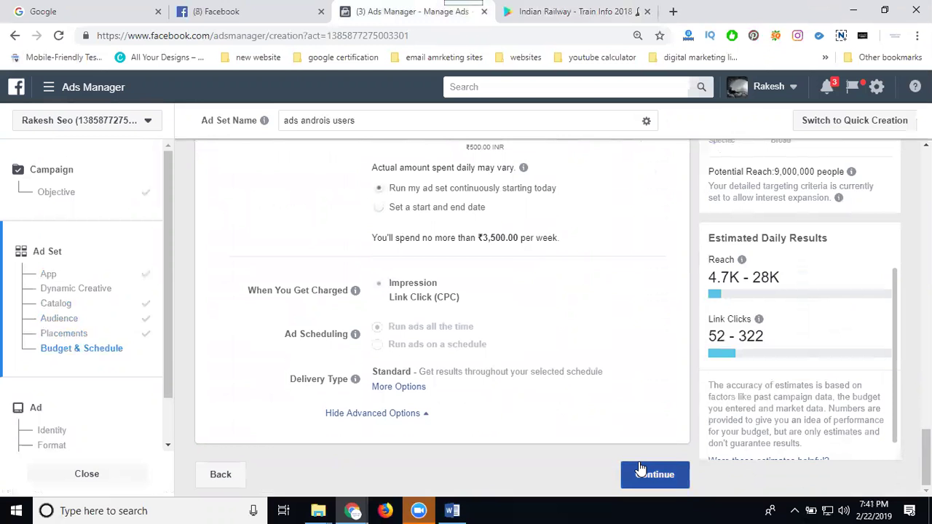
click(641, 469)
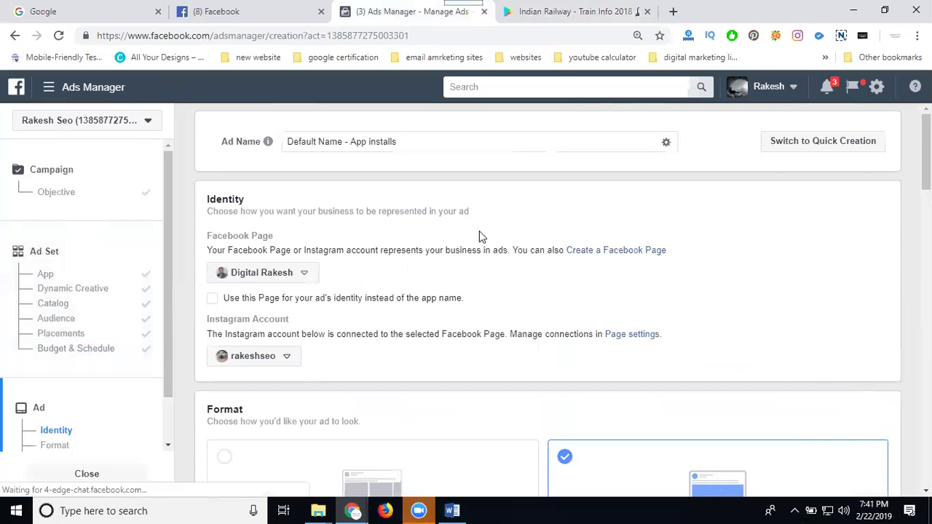
Browse the Facebook Pages available for the ad's identity, keep the current Page, and review the ad format options.
scroll(479, 236, down, 3)
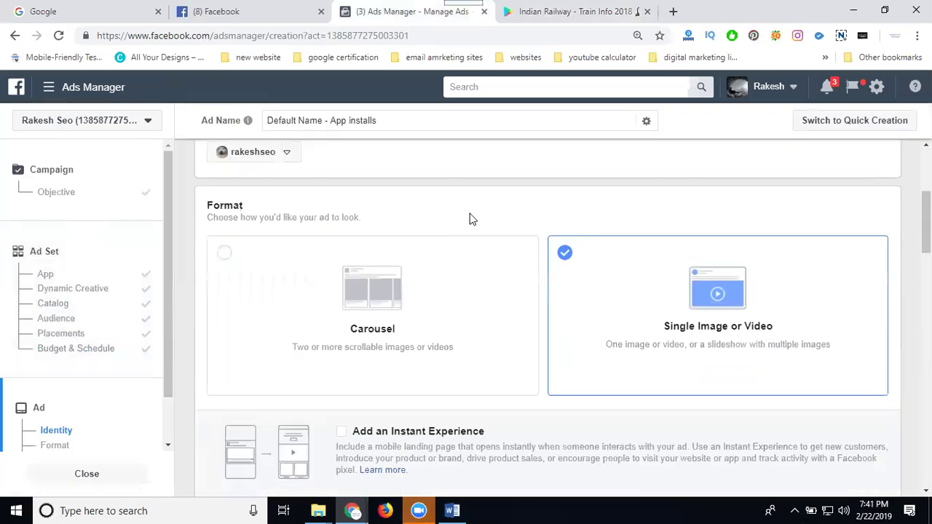
scroll(470, 218, up, 2)
click(293, 205)
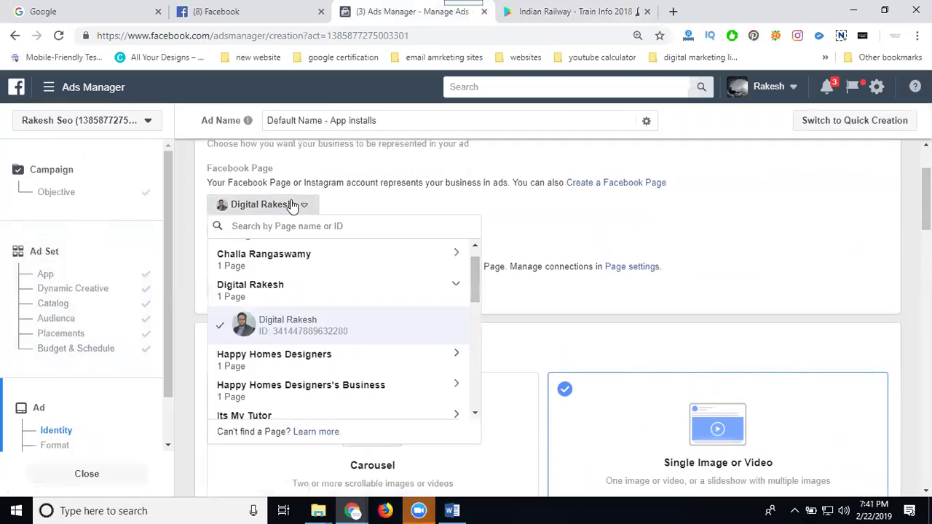
scroll(307, 318, down, 5)
scroll(306, 318, down, 4)
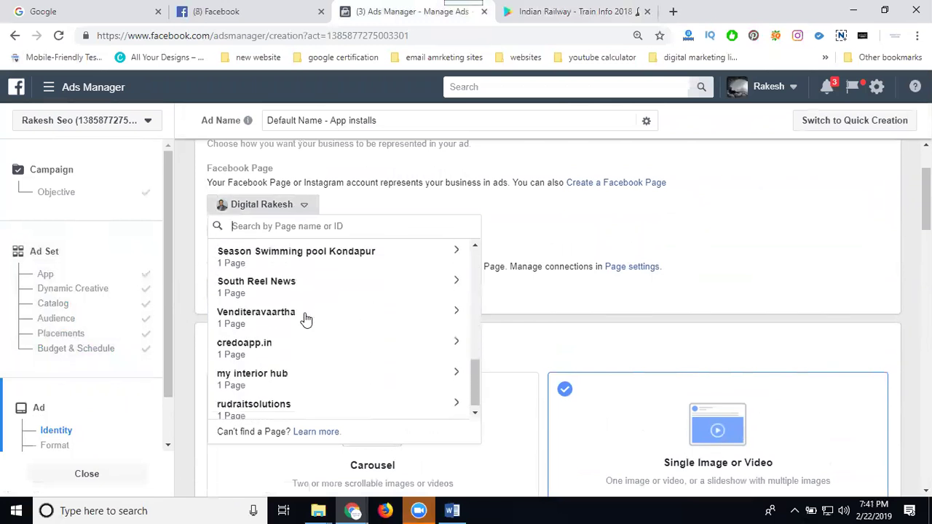
scroll(306, 319, down, 1)
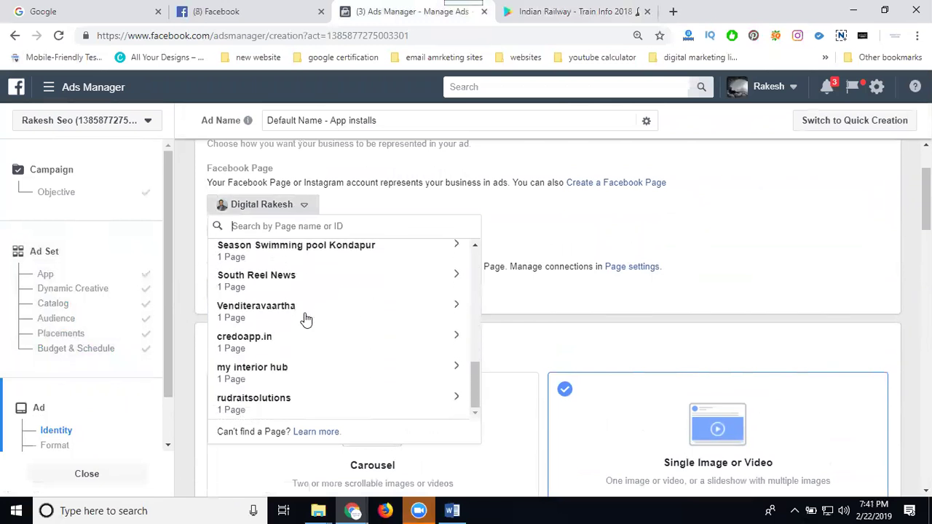
click(203, 201)
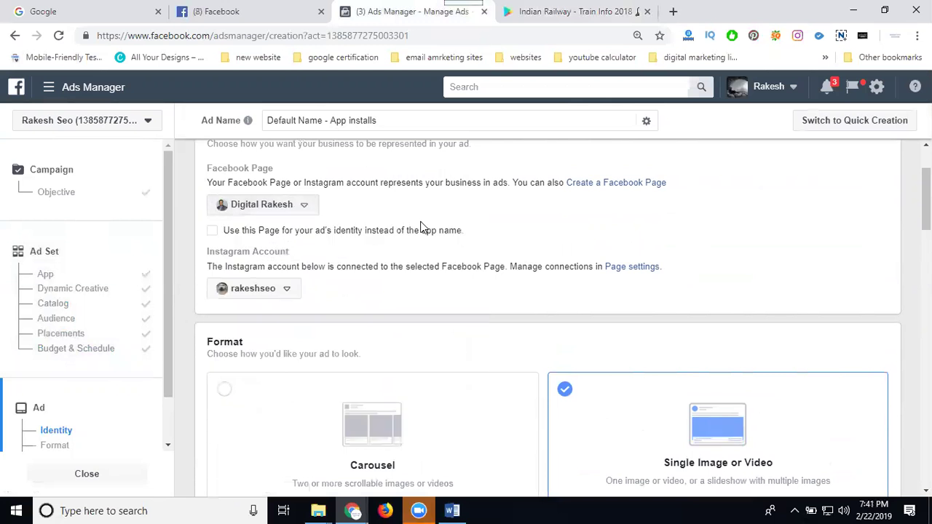
scroll(421, 226, down, 3)
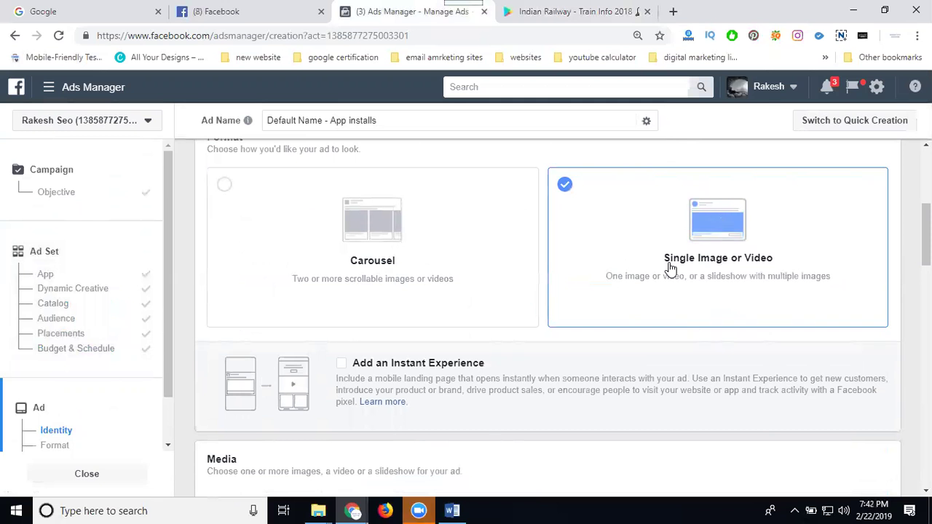
Search Google for "facebook overlay" in a new browser tab and open Facebook's Text Overlay Tool.
click(672, 11)
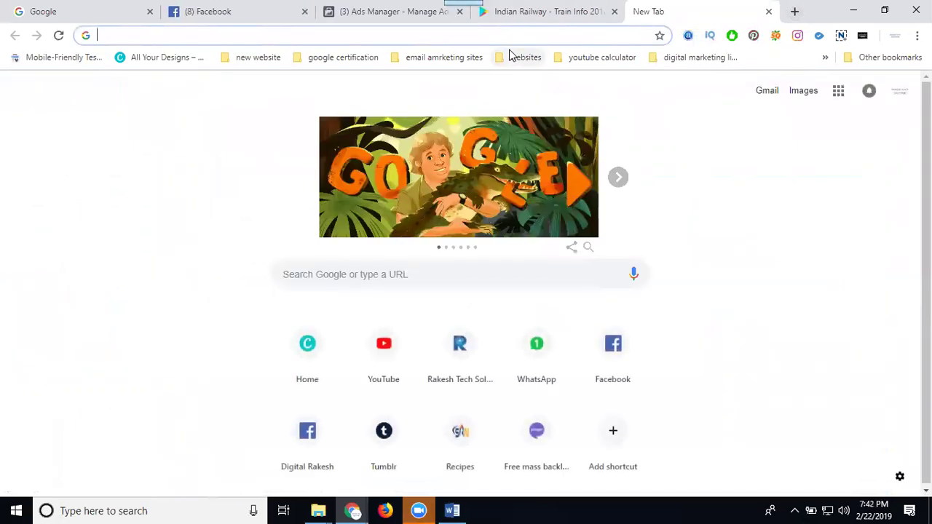
text(face)
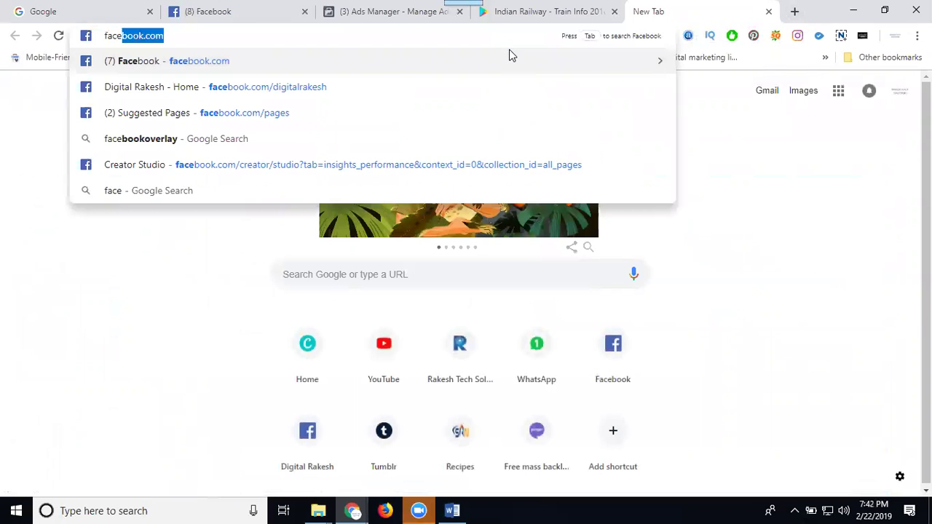
text(book)
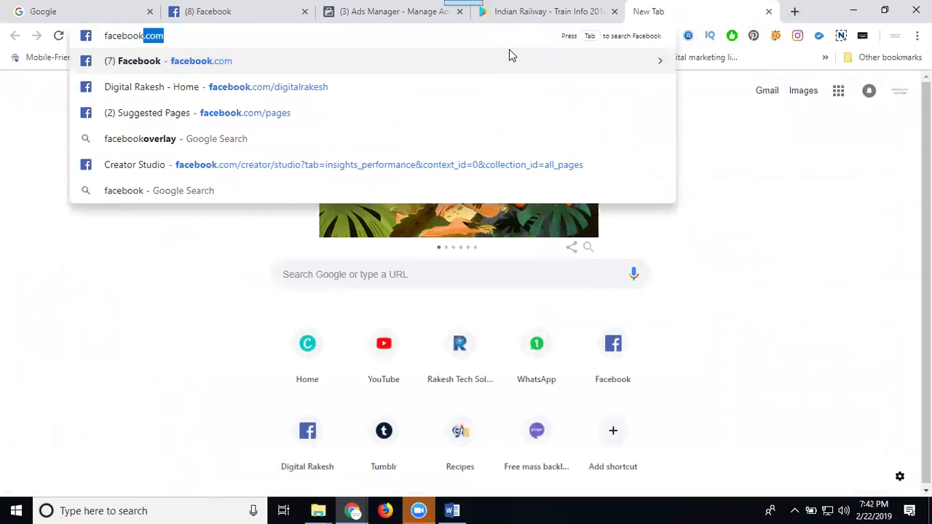
text(overa)
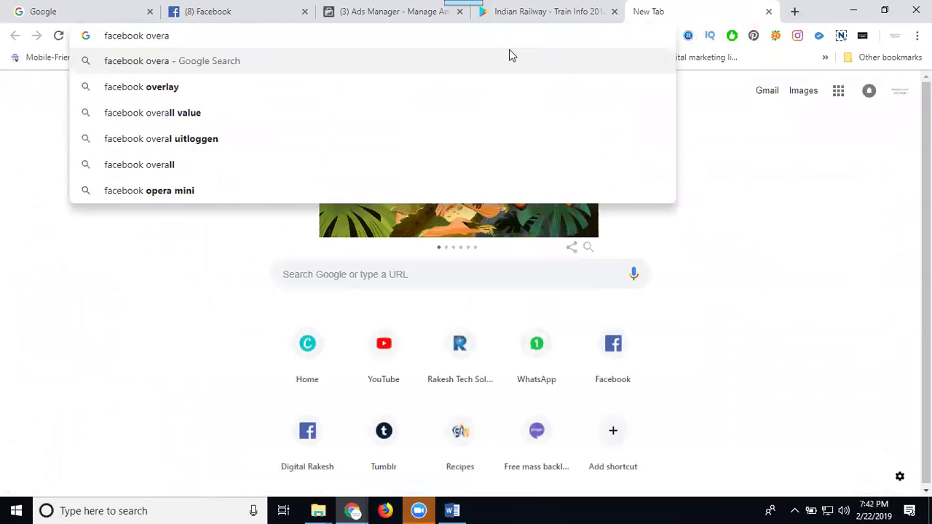
key(BackSpace)
text(lay)
key(Return)
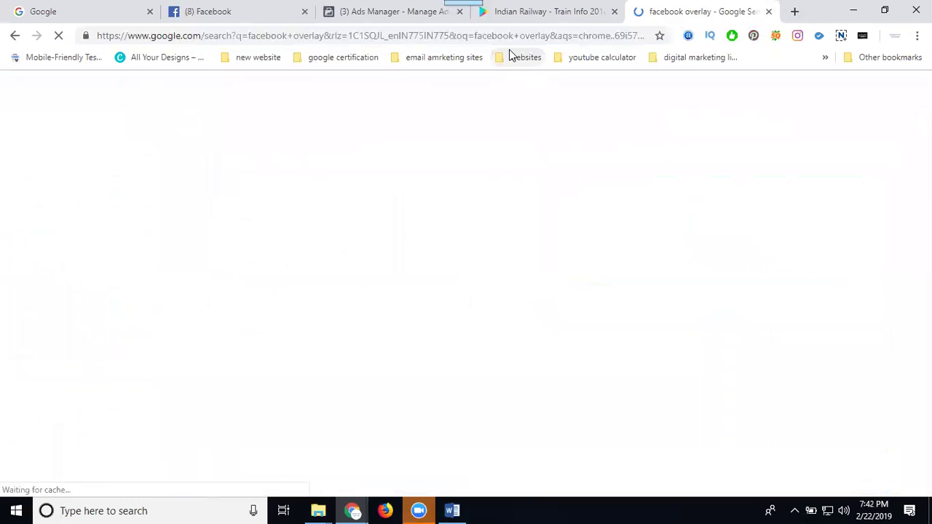
click(214, 205)
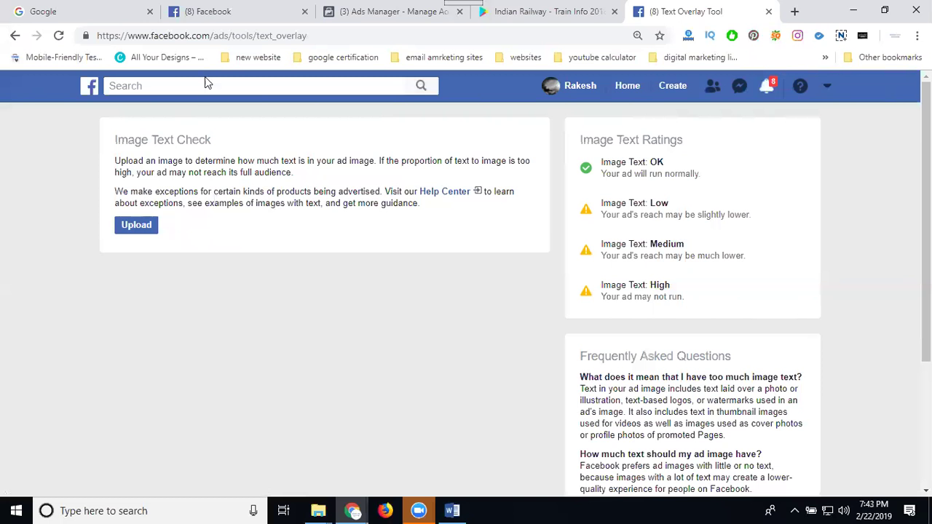
Check the "apps" train image from the E: drive's apps promotions folder in Image Text Check and compare its result with the ratings.
click(145, 228)
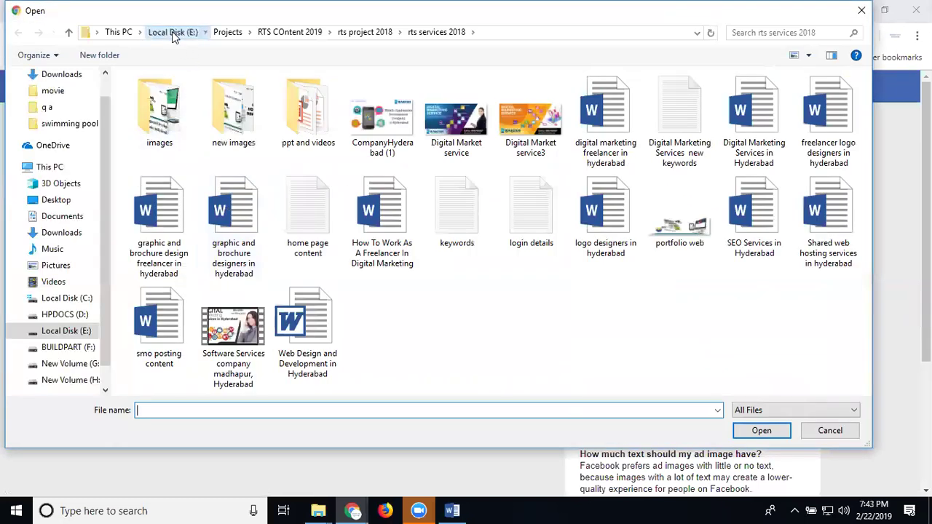
click(172, 34)
click(162, 106)
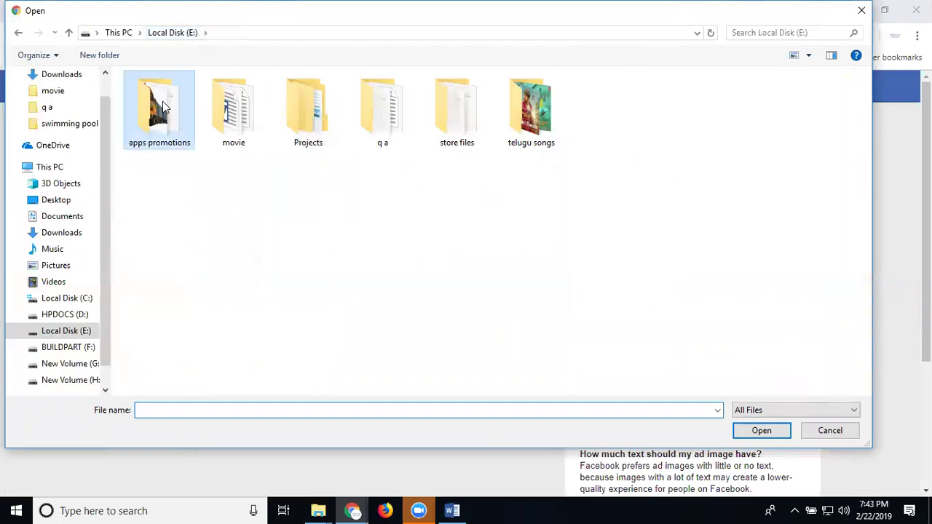
double_click(163, 106)
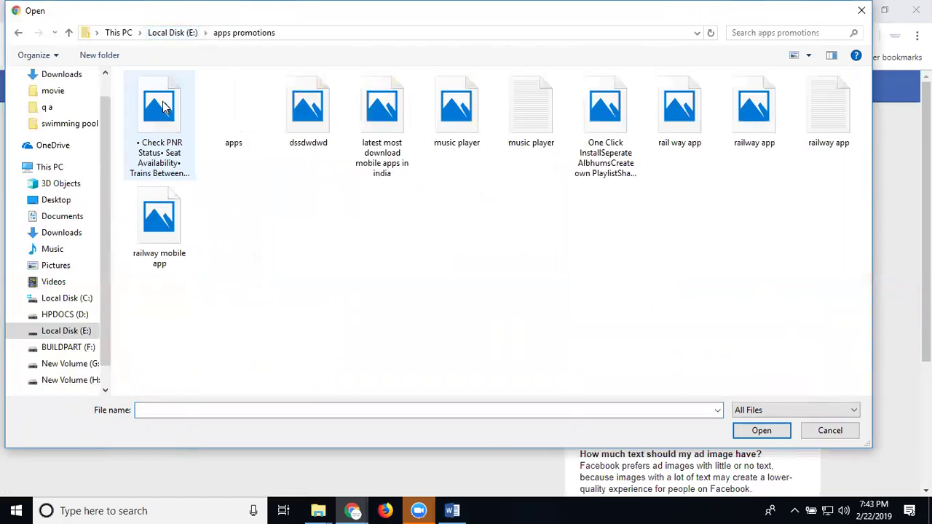
double_click(231, 115)
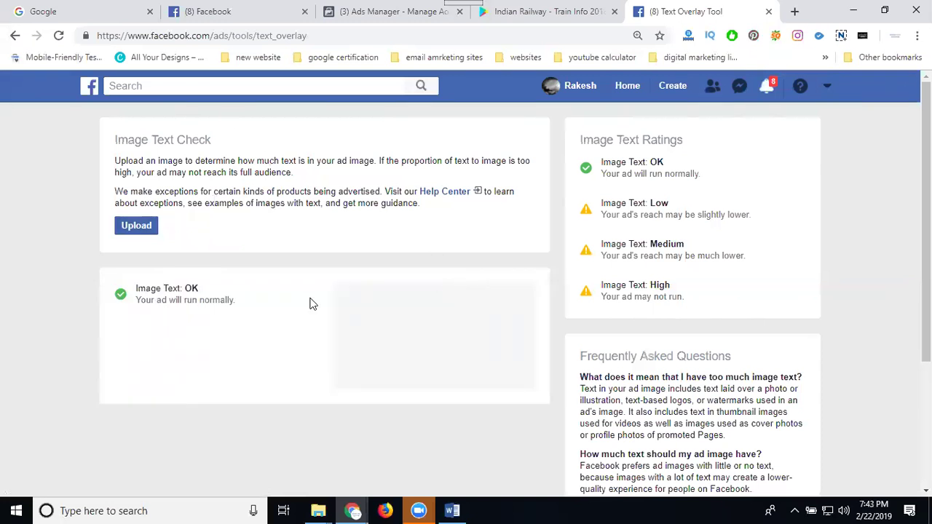
drag(186, 287, 205, 291)
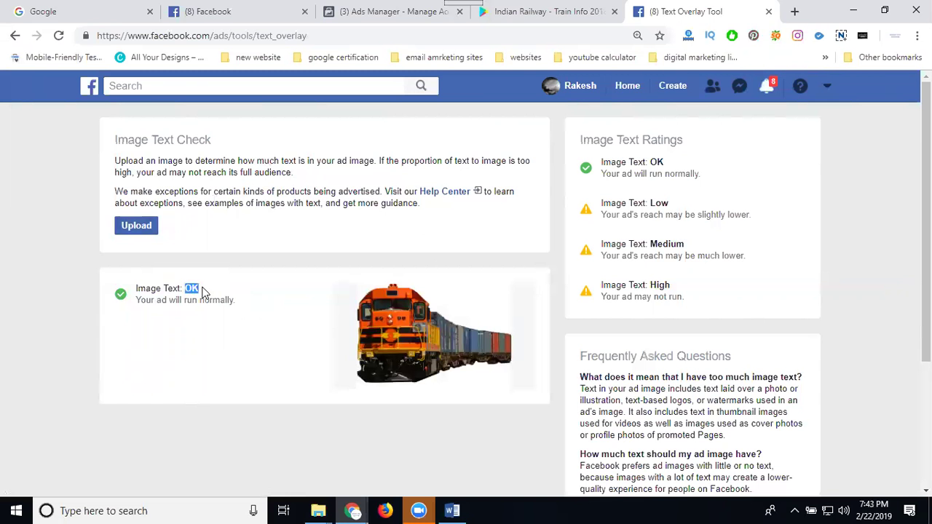
drag(601, 173, 701, 177)
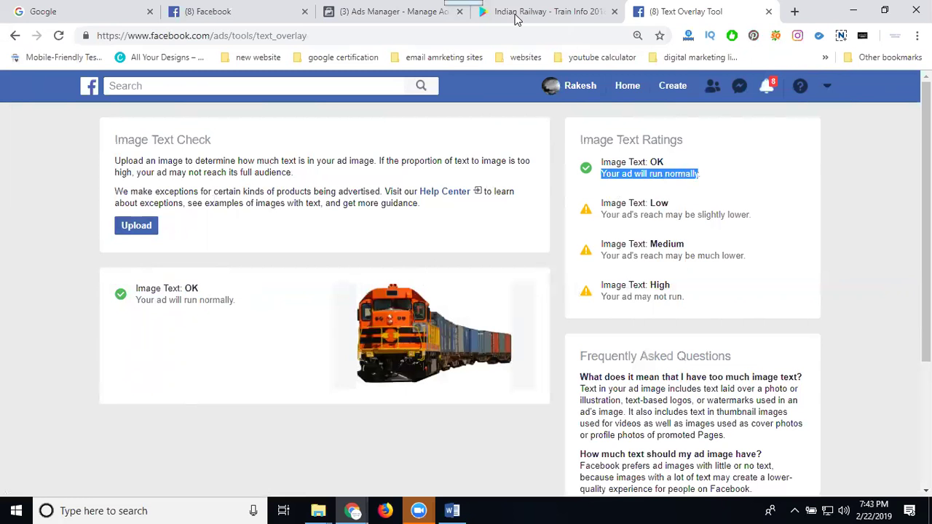
Back in Ads Manager, replace the Ad 1 image with the "apps" train image from the apps promotions folder.
click(337, 14)
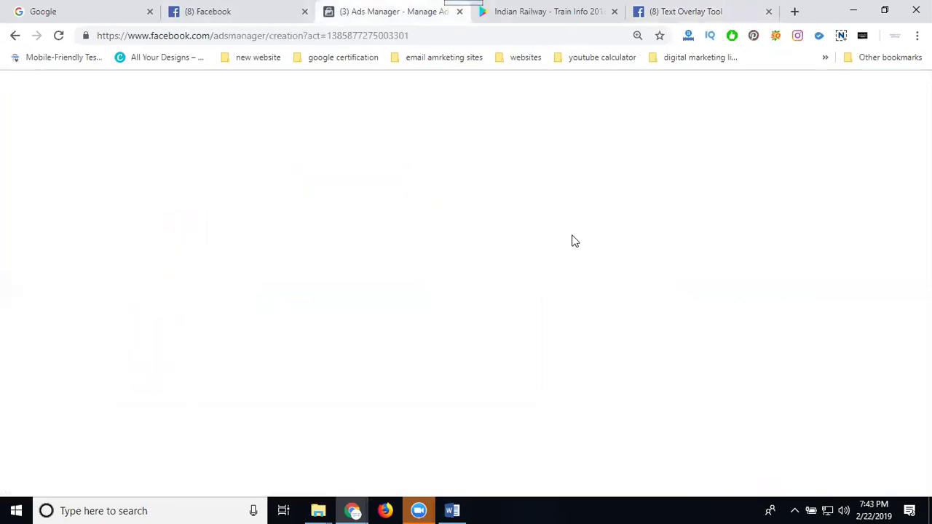
scroll(346, 353, down, 4)
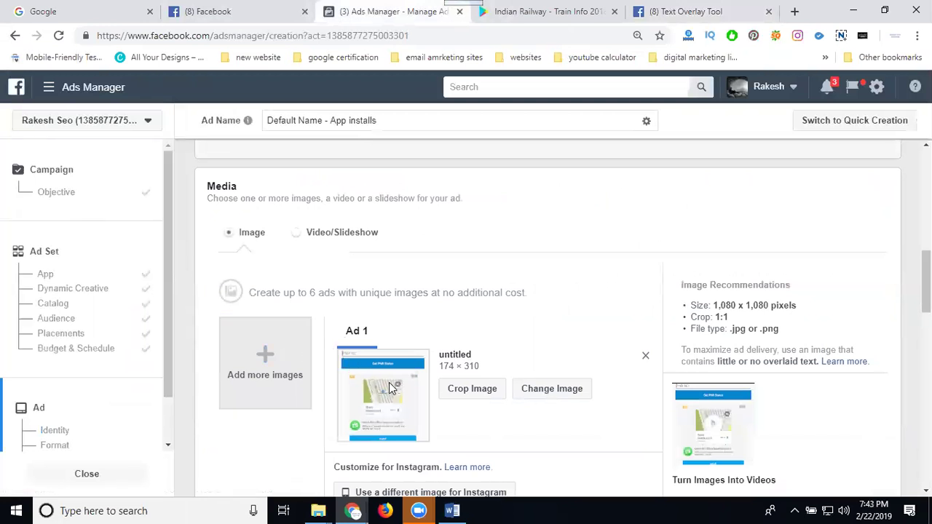
scroll(370, 385, down, 2)
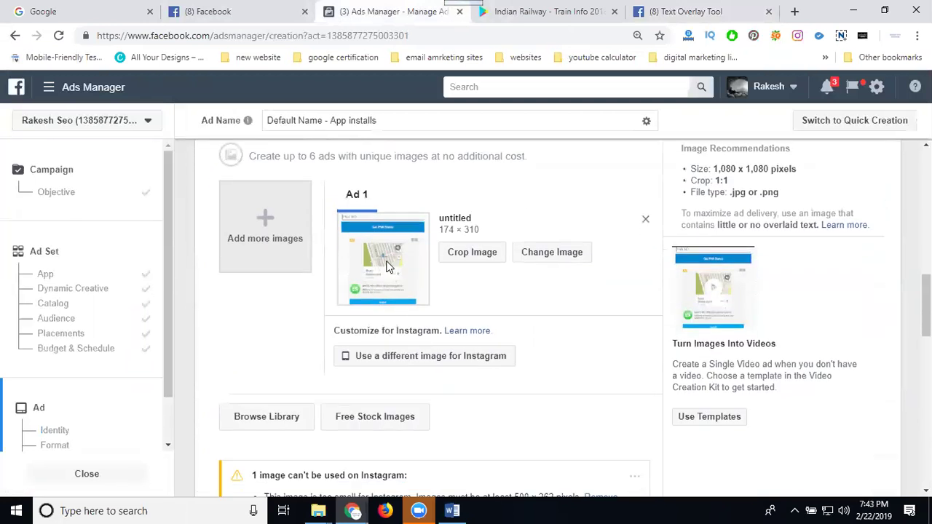
click(646, 220)
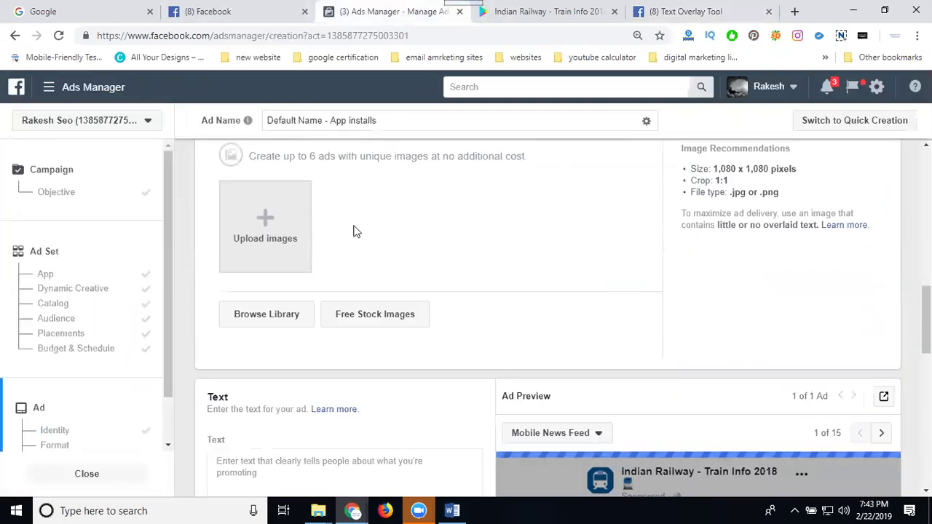
click(271, 223)
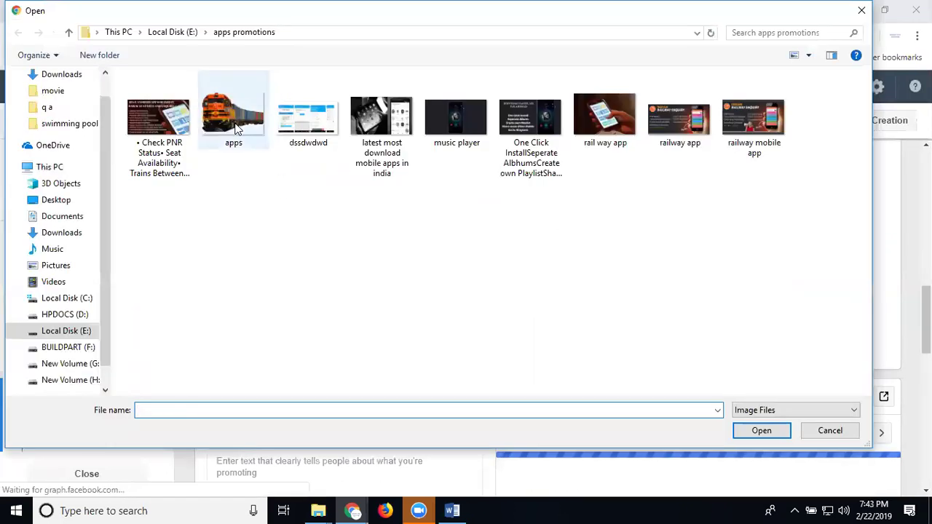
double_click(233, 116)
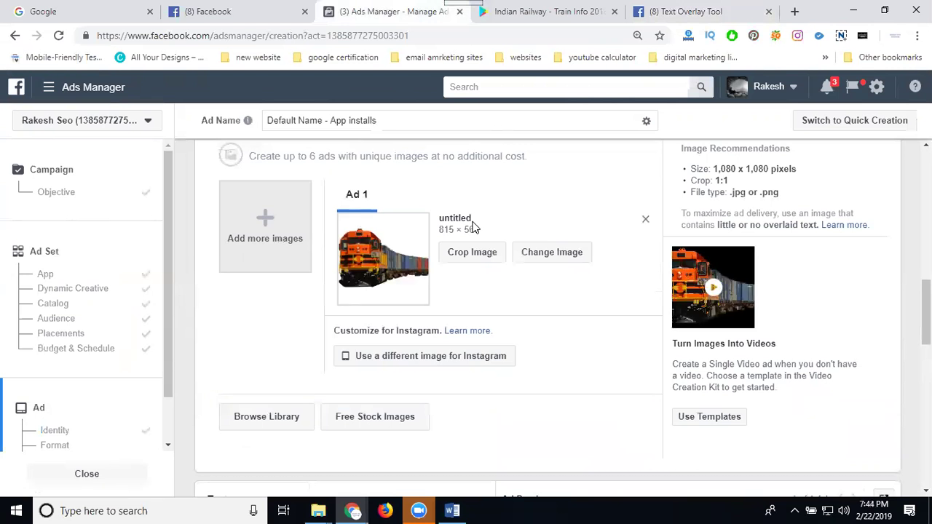
Check the text-heavy "Check PNR Status" image in the Text Overlay Tool and read its image text rating.
click(662, 12)
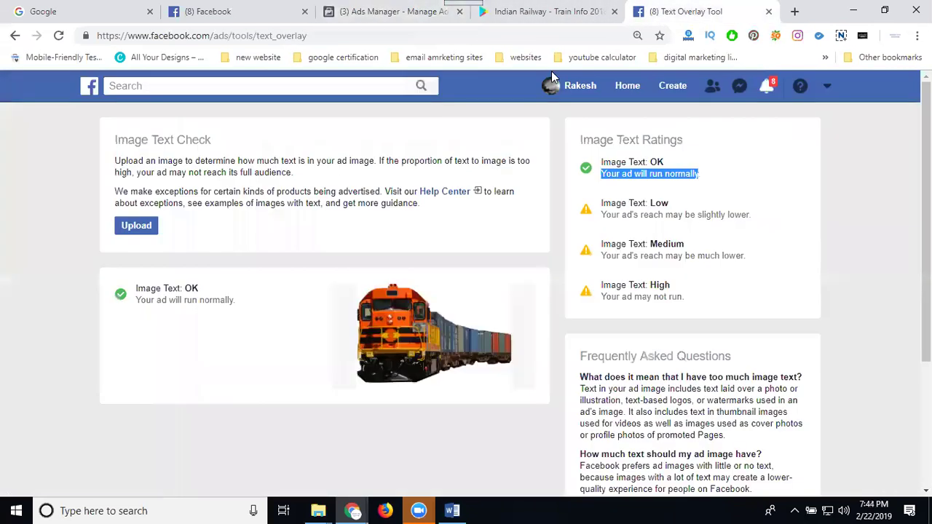
click(134, 227)
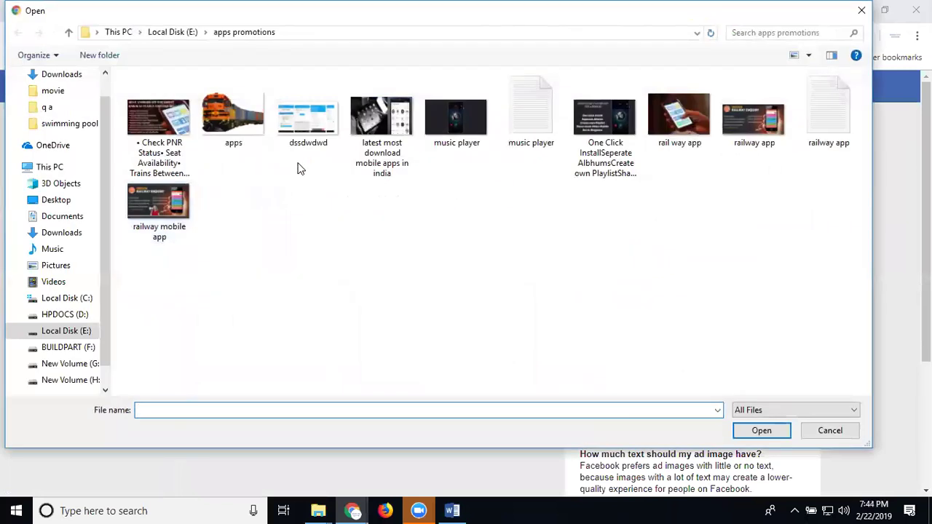
double_click(158, 120)
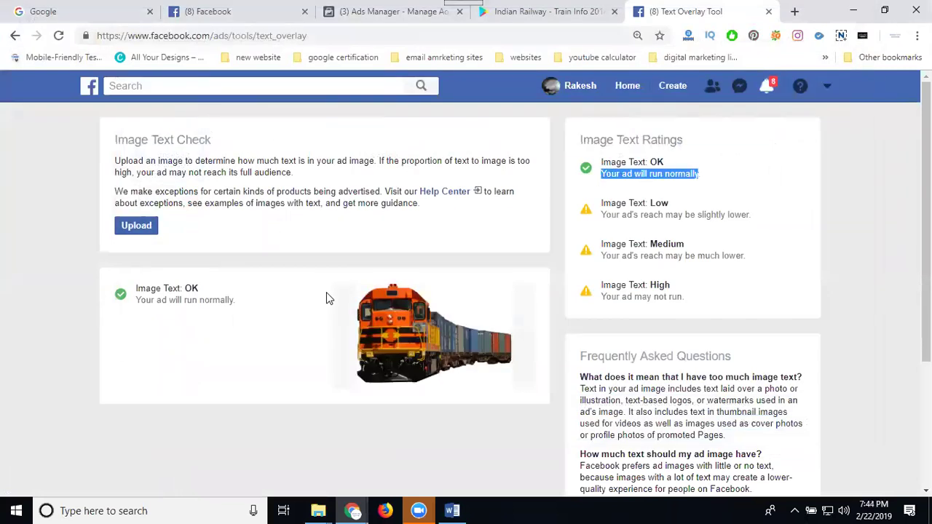
drag(187, 291, 208, 294)
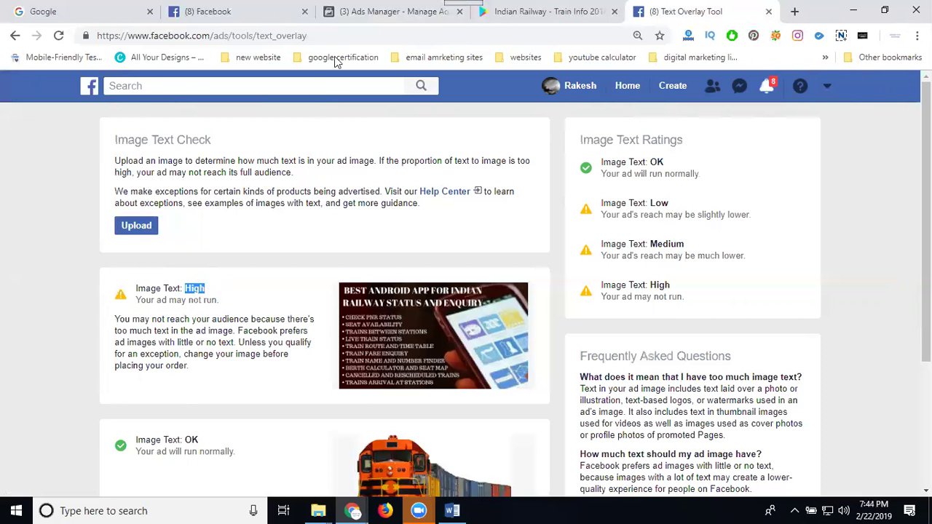
Copy the app title from its Google Play page and set the ad's Text to "Indian Railway - Train Info 2019".
click(371, 11)
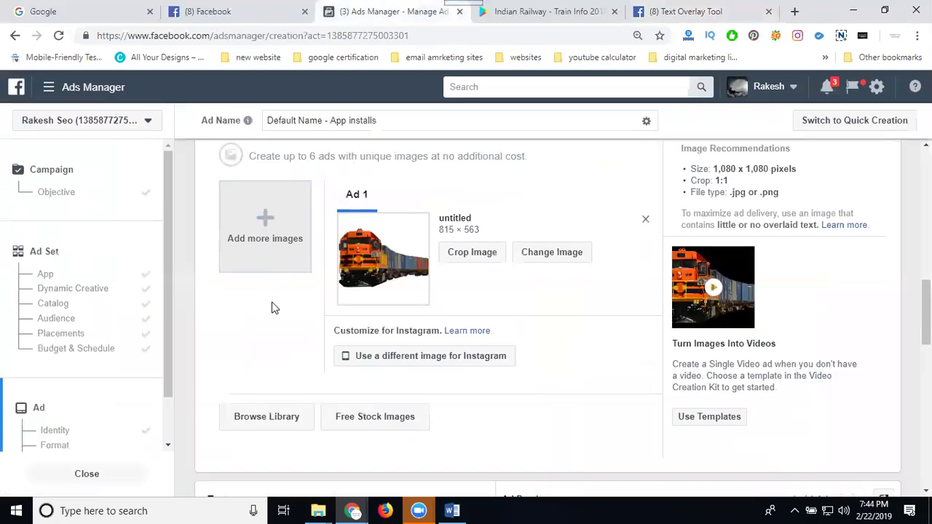
scroll(272, 301, down, 4)
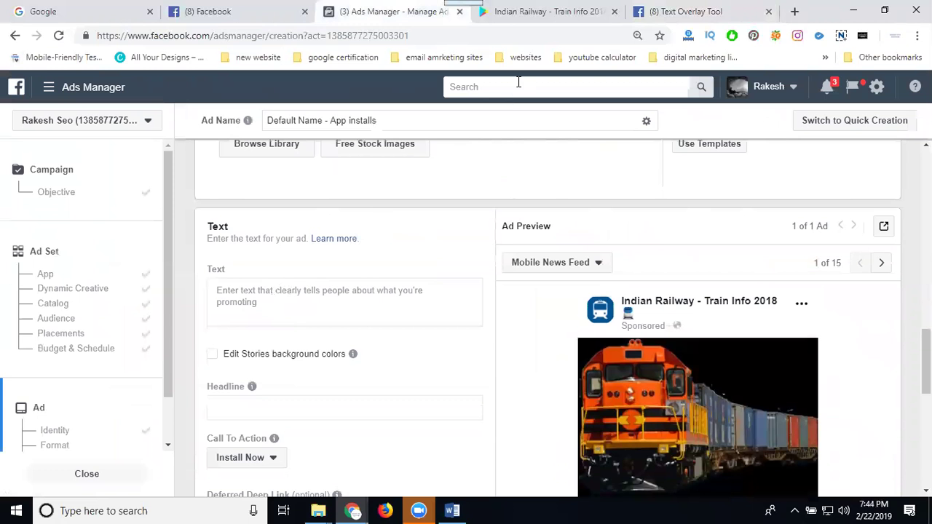
click(535, 11)
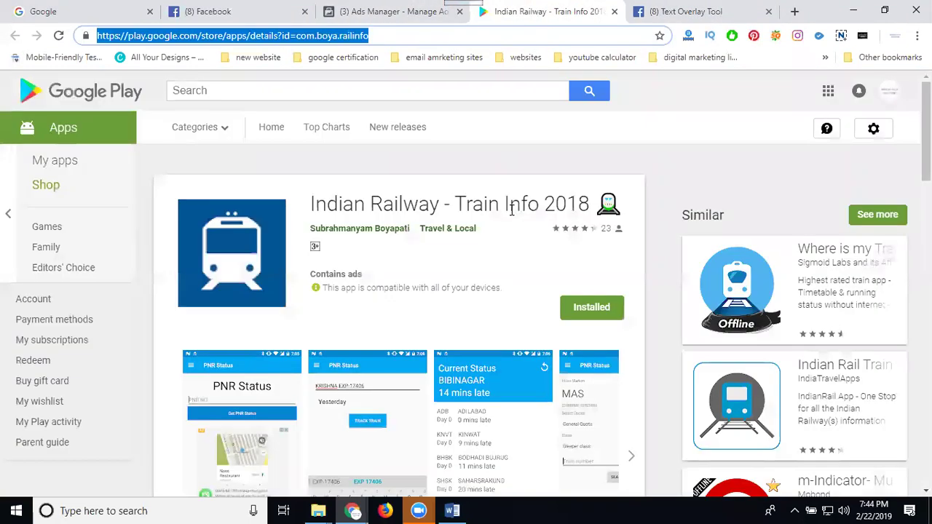
triple_click(457, 204)
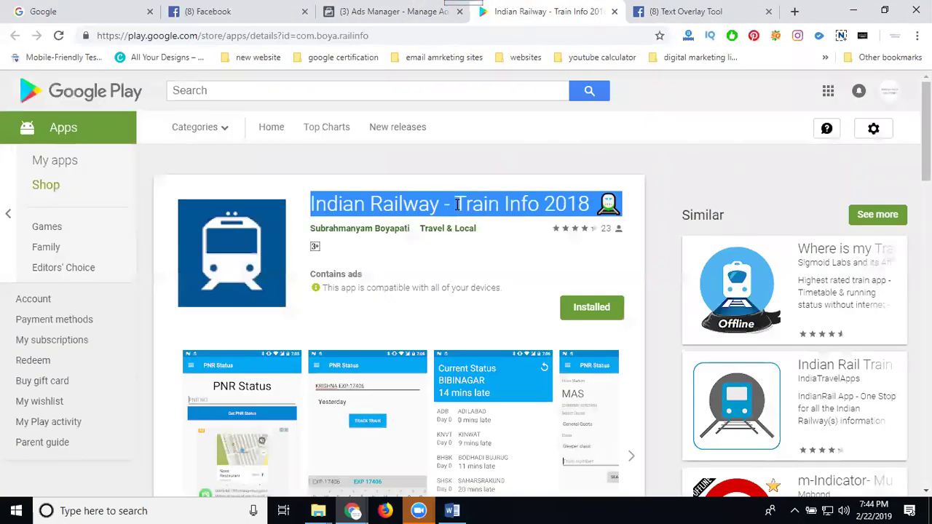
click(360, 10)
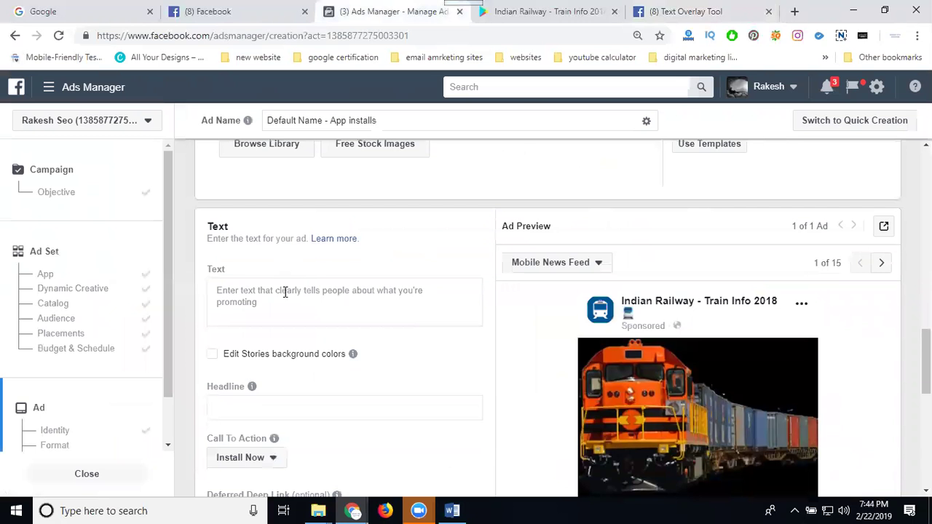
click(284, 291)
text(Indian Railway - Train Info 2018 🚂)
key(BackSpace)
key(BackSpace)
key(BackSpace)
key(BackSpace)
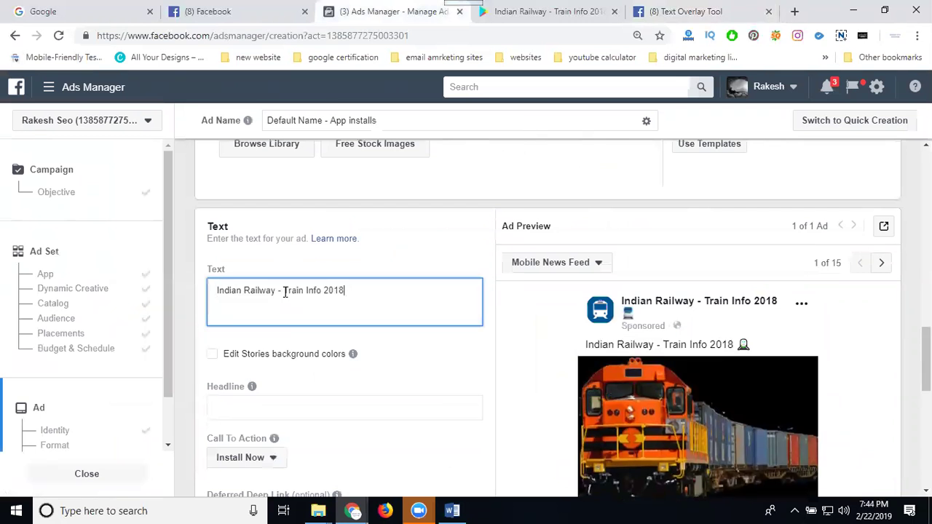
text(9)
Set the ad's Headline to "Indian Railway - Train Info 2019" followed by the train emoji.
scroll(289, 396, down, 2)
scroll(290, 395, down, 1)
click(285, 207)
text(Indian Railway - Train Info 2018 🚂)
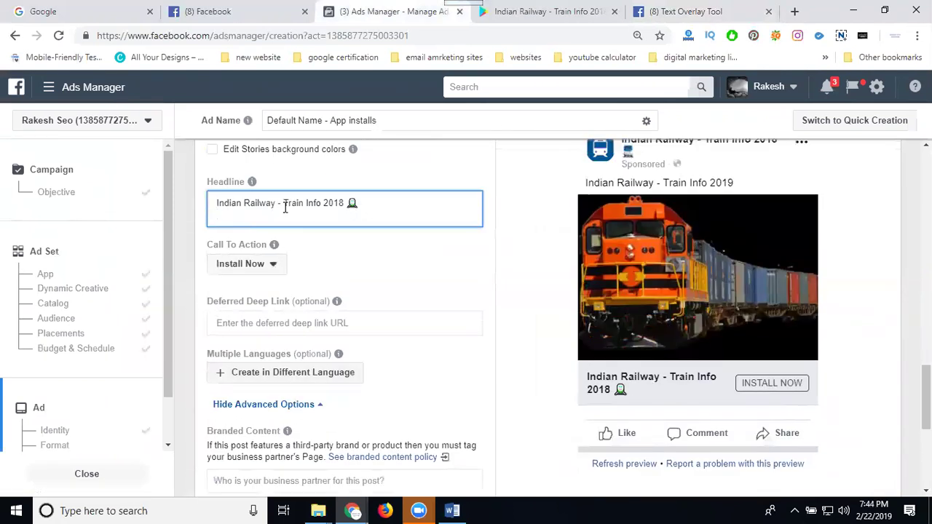
key(BackSpace)
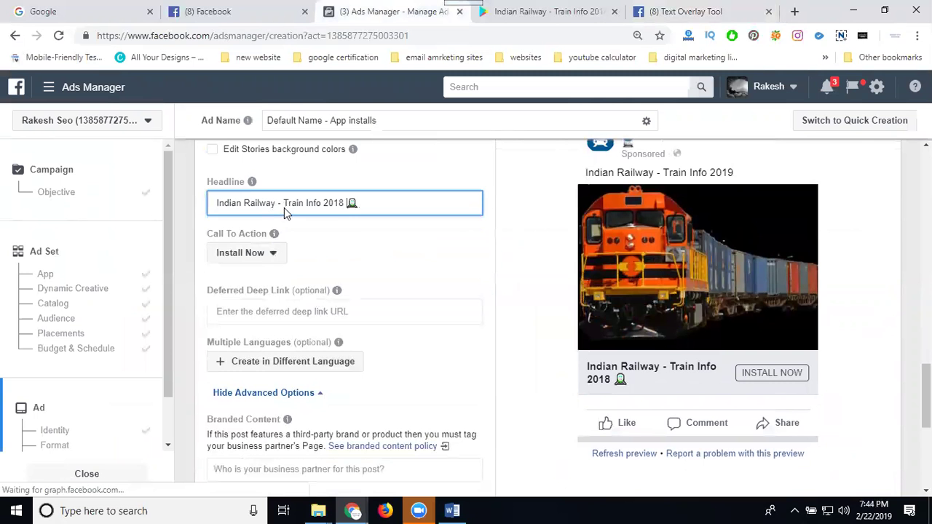
key(Left)
key(BackSpace)
text(9)
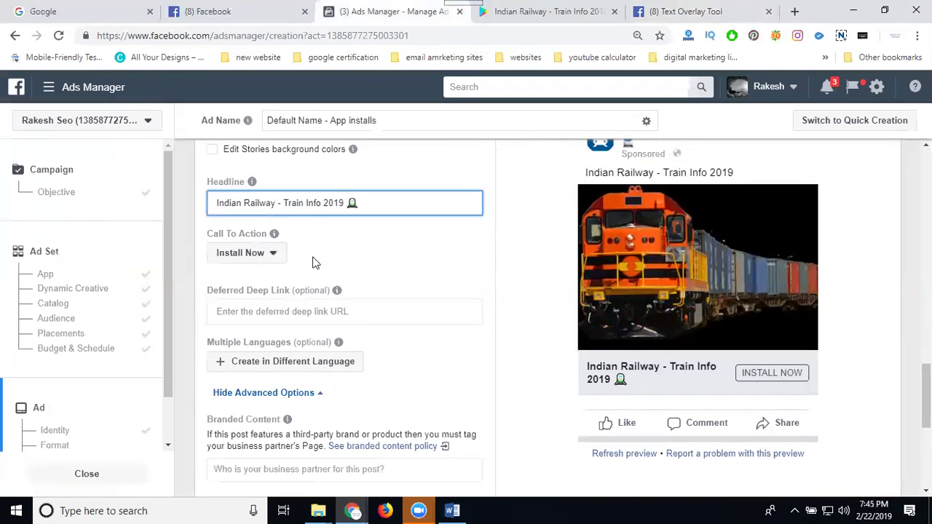
scroll(339, 264, down, 1)
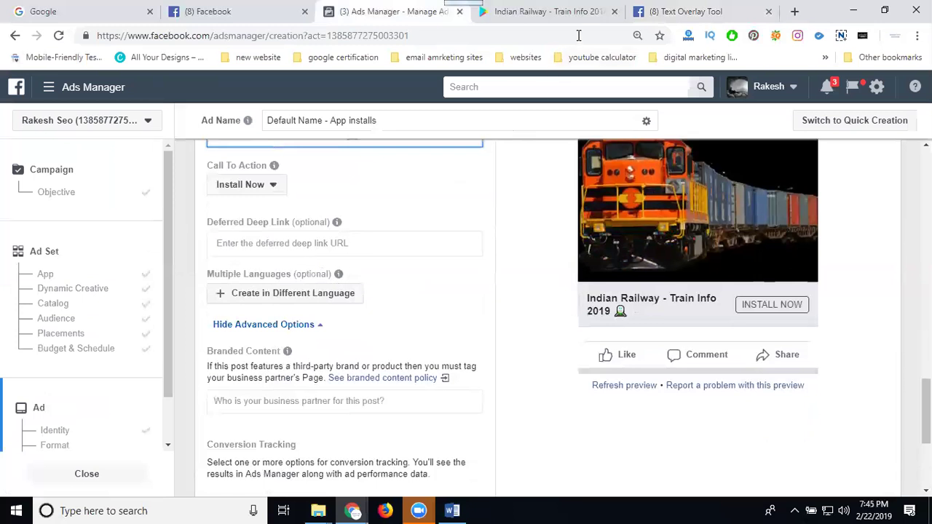
click(524, 13)
click(482, 35)
key(ctrl+c)
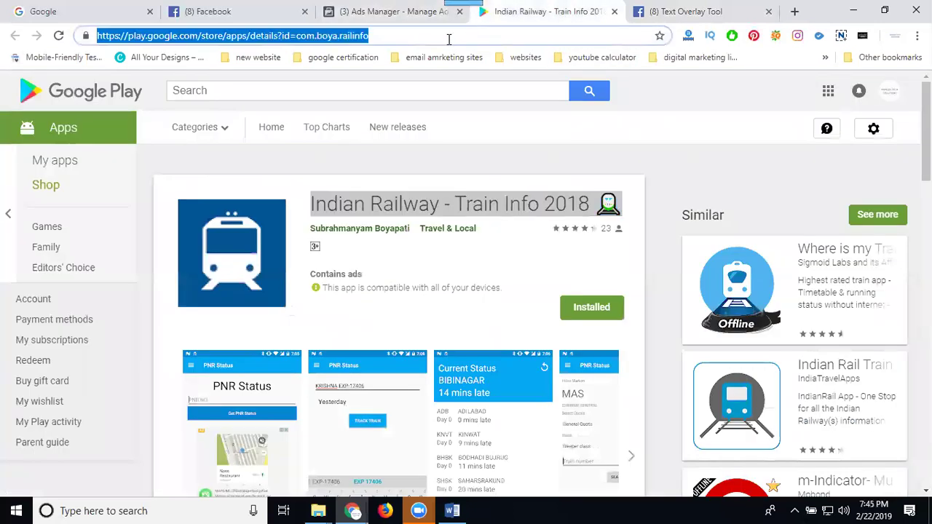
click(372, 19)
click(298, 245)
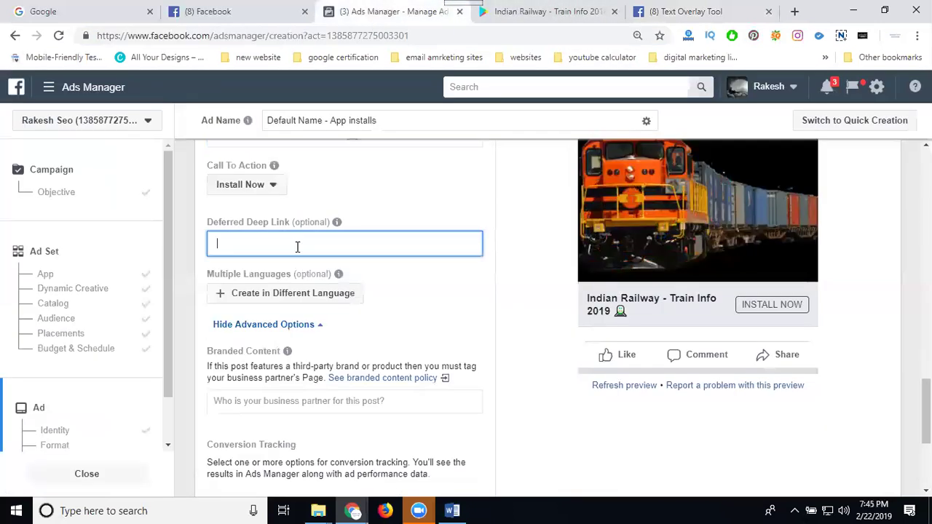
key(ctrl+v)
scroll(397, 313, down, 2)
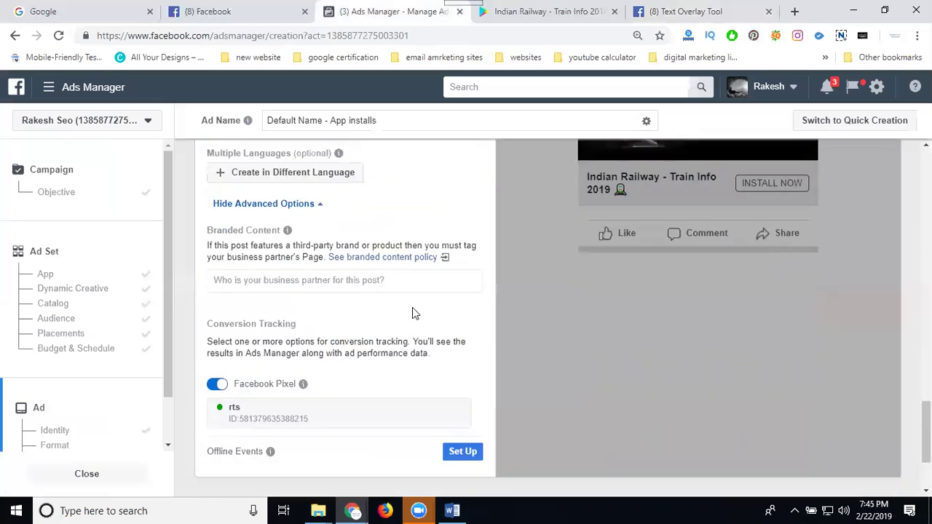
Read and accept the Data Use Terms for App Ads on Mobile required for the ad's Deferred Deep Link.
scroll(417, 310, up, 3)
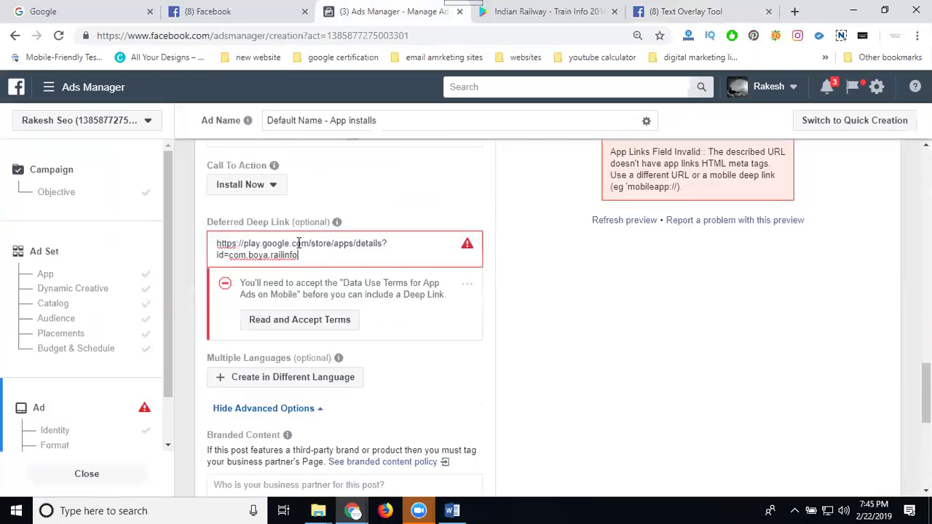
triple_click(280, 251)
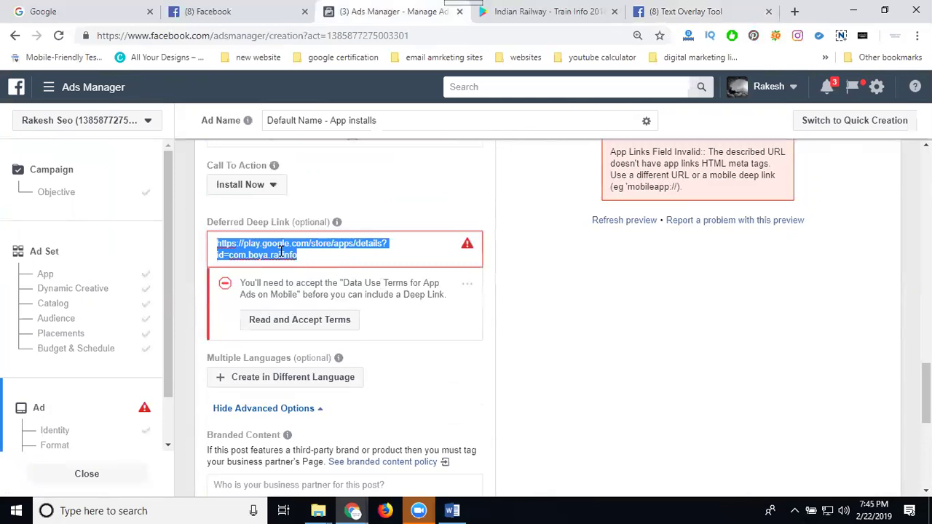
click(296, 323)
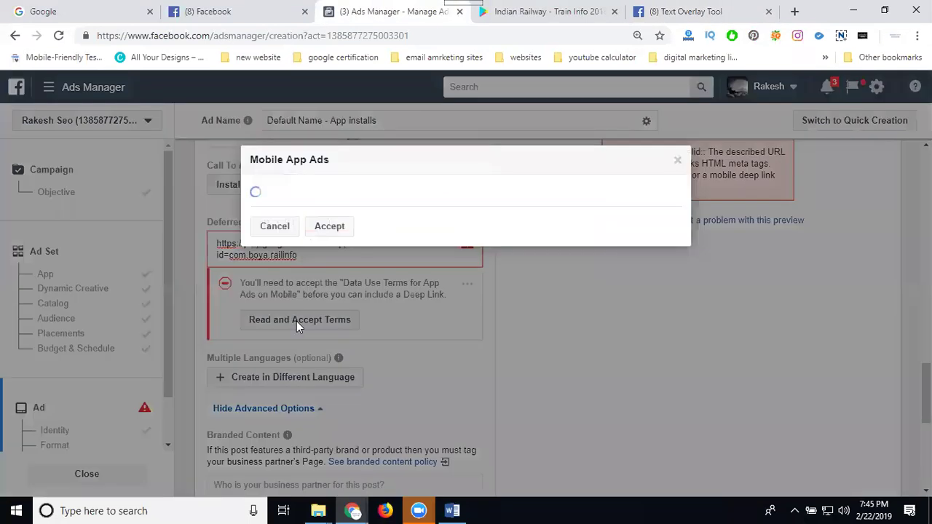
scroll(374, 284, down, 1)
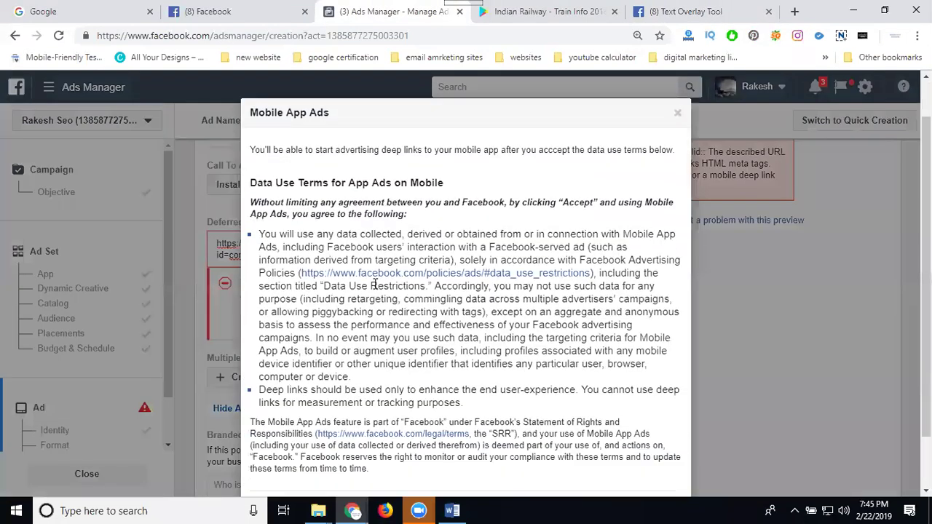
scroll(374, 284, down, 1)
click(329, 445)
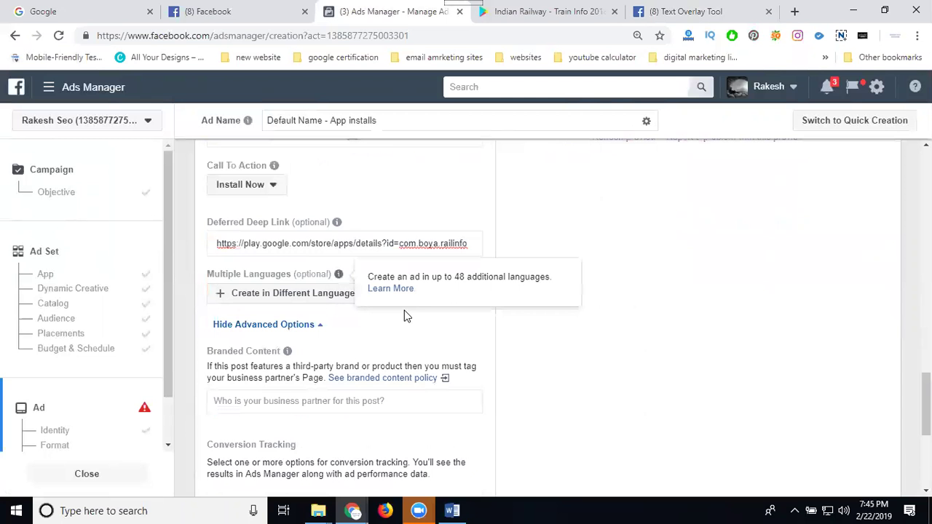
Try to submit the app installs ad with the Google Play URL as its Deferred Deep Link.
scroll(404, 312, down, 3)
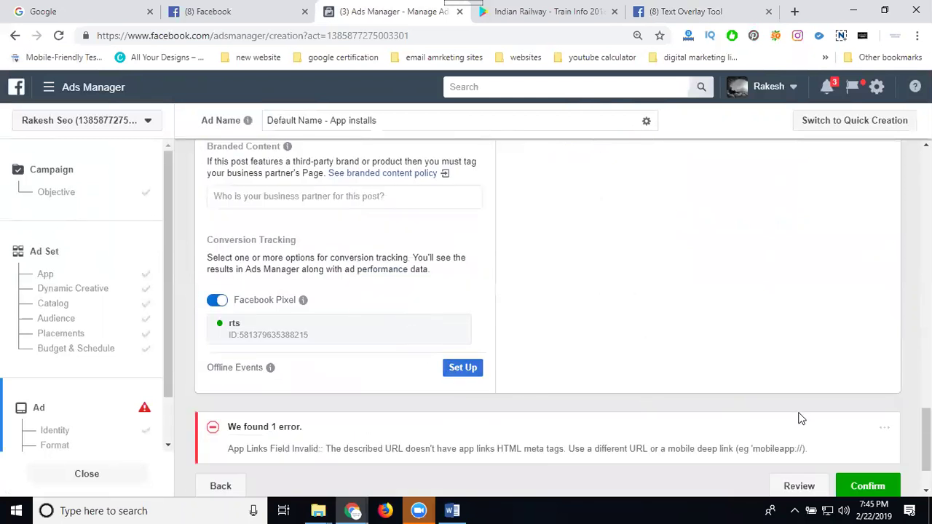
scroll(800, 418, down, 1)
click(873, 409)
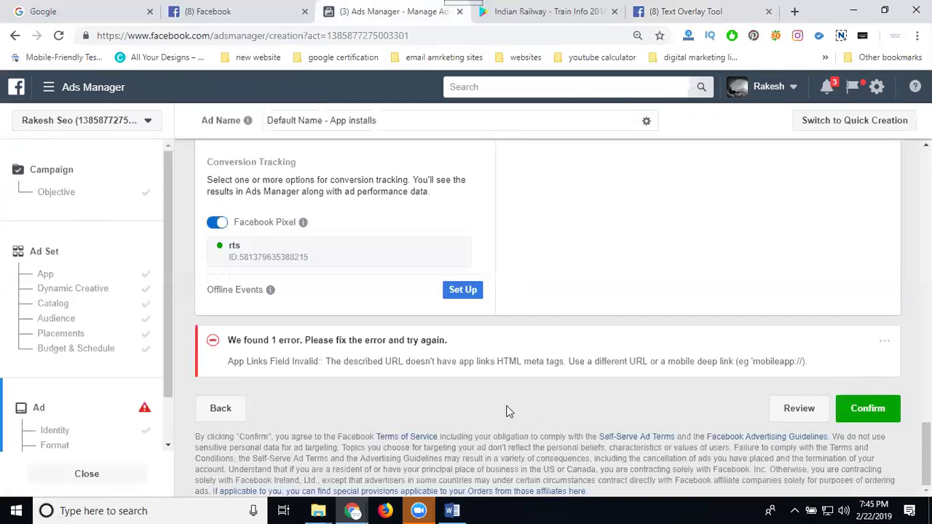
Remove the Google Play URL from the ad's optional Deferred Deep Link, leaving it empty.
scroll(508, 412, up, 8)
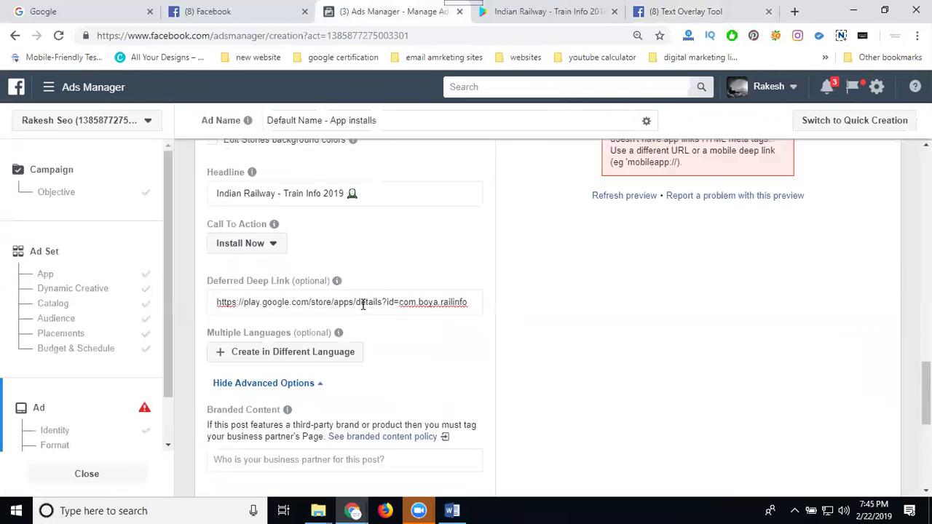
scroll(636, 343, up, 3)
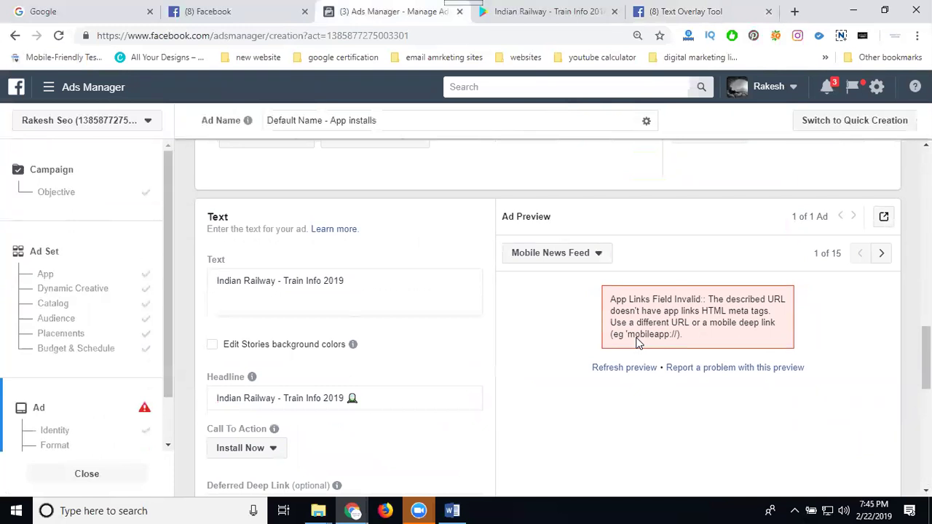
scroll(636, 343, up, 7)
scroll(636, 343, down, 3)
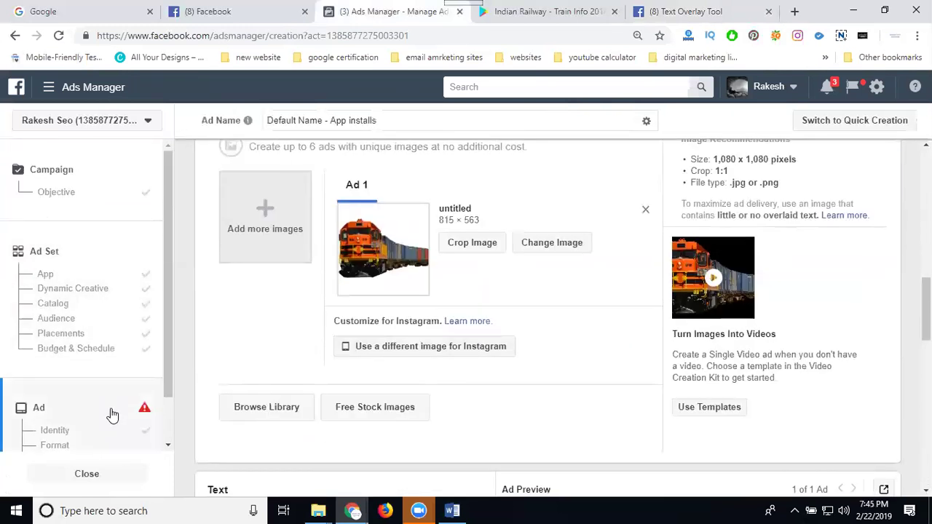
scroll(264, 382, down, 5)
double_click(296, 374)
key(ctrl+a)
key(BackSpace)
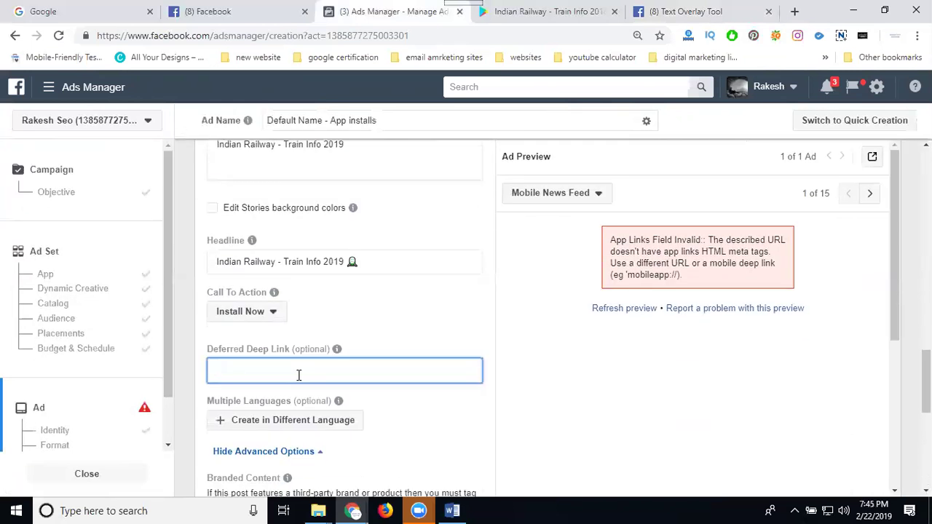
Confirm the app installs ad and submit the campaign for review.
scroll(513, 352, down, 4)
scroll(529, 375, down, 2)
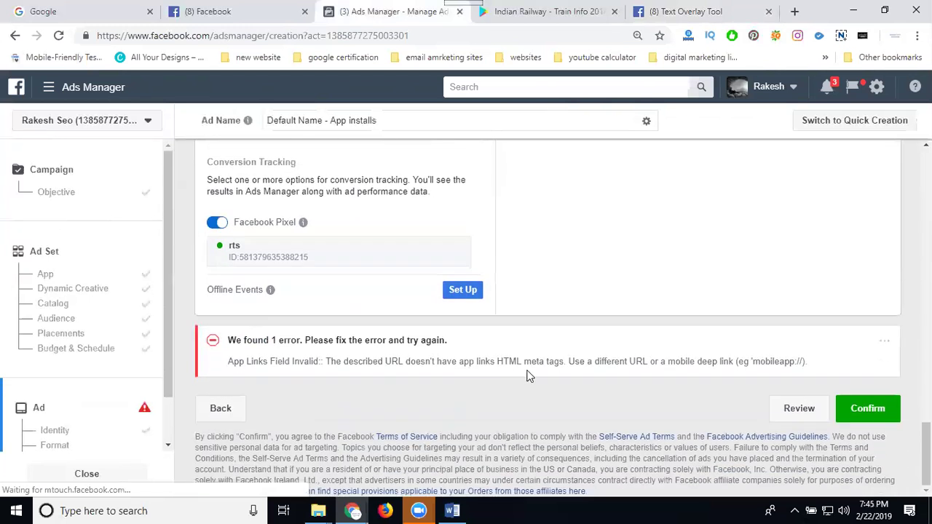
click(875, 409)
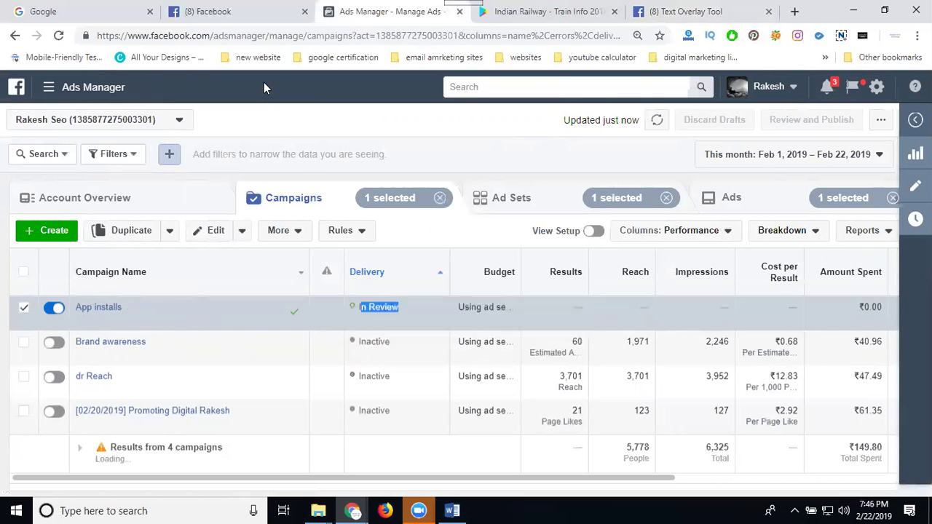
Browse the Facebook news feed and examine how sponsored posts and their call-to-action buttons are presented.
click(227, 11)
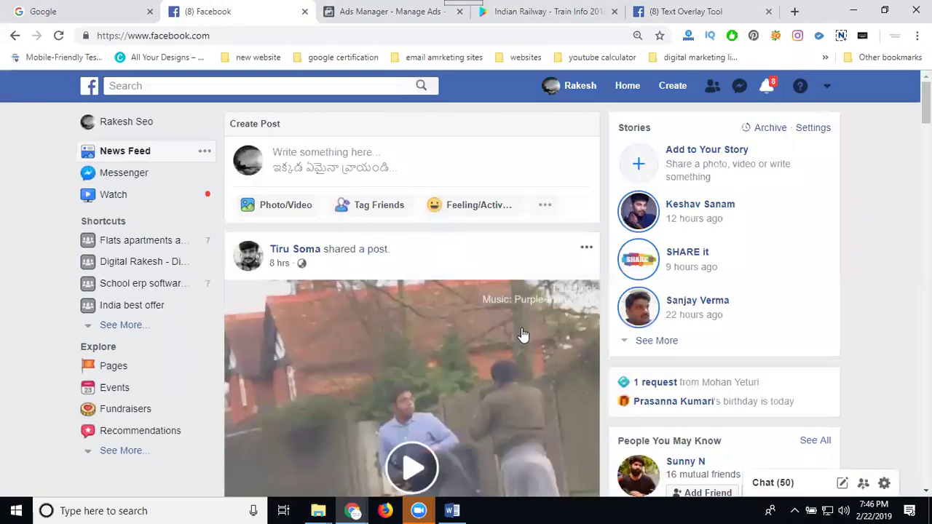
scroll(509, 254, down, 1)
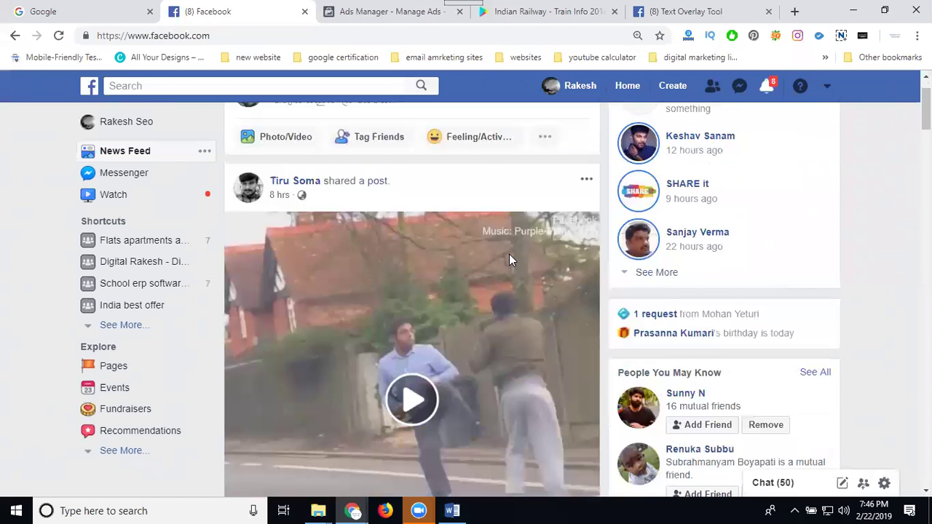
scroll(508, 254, down, 10)
scroll(506, 254, down, 3)
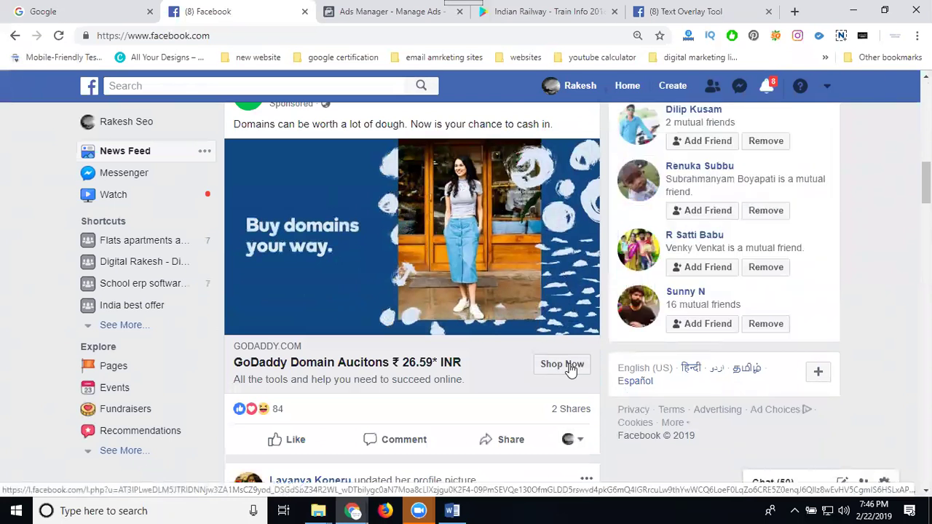
scroll(472, 305, down, 10)
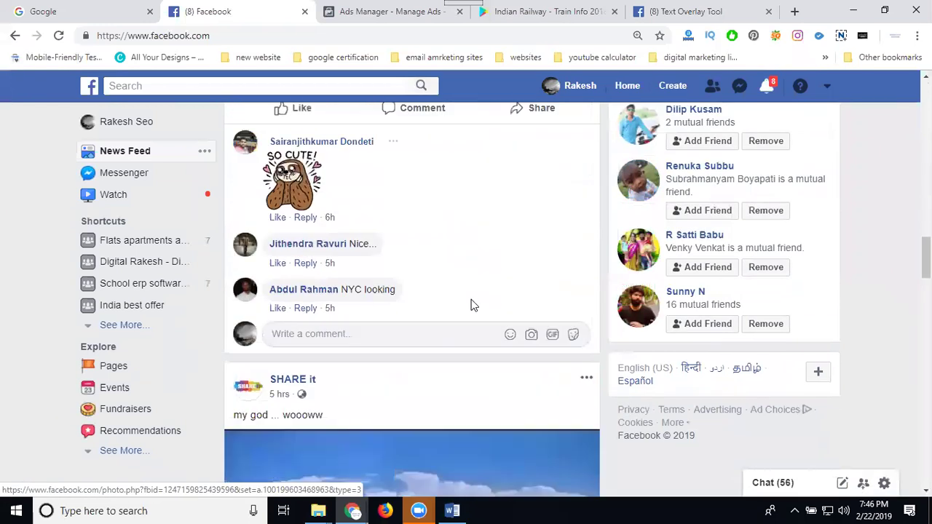
scroll(470, 305, down, 10)
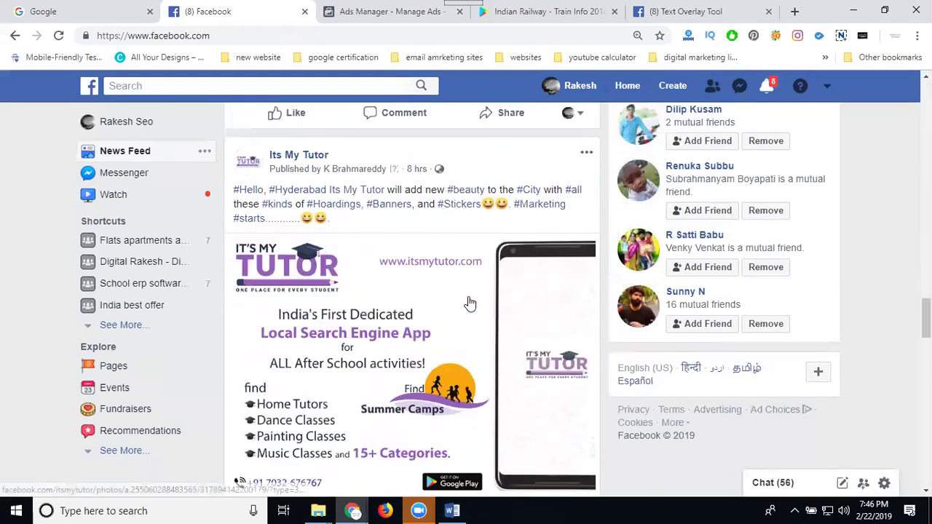
scroll(470, 303, down, 3)
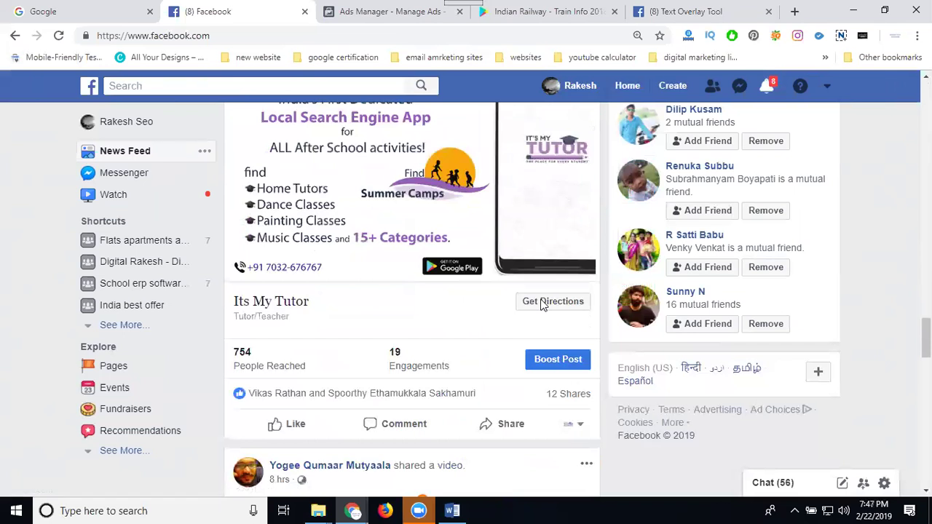
scroll(388, 284, down, 3)
scroll(388, 287, down, 8)
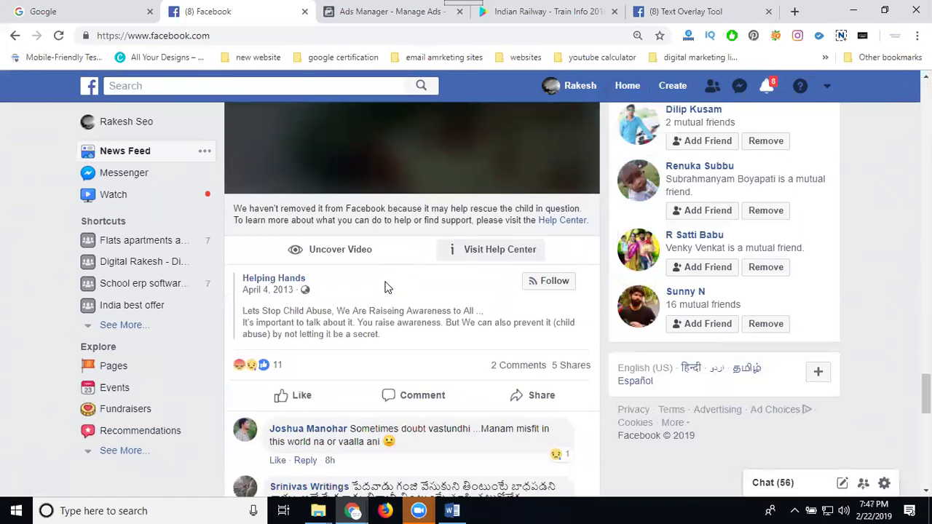
scroll(386, 285, down, 2)
scroll(387, 287, up, 6)
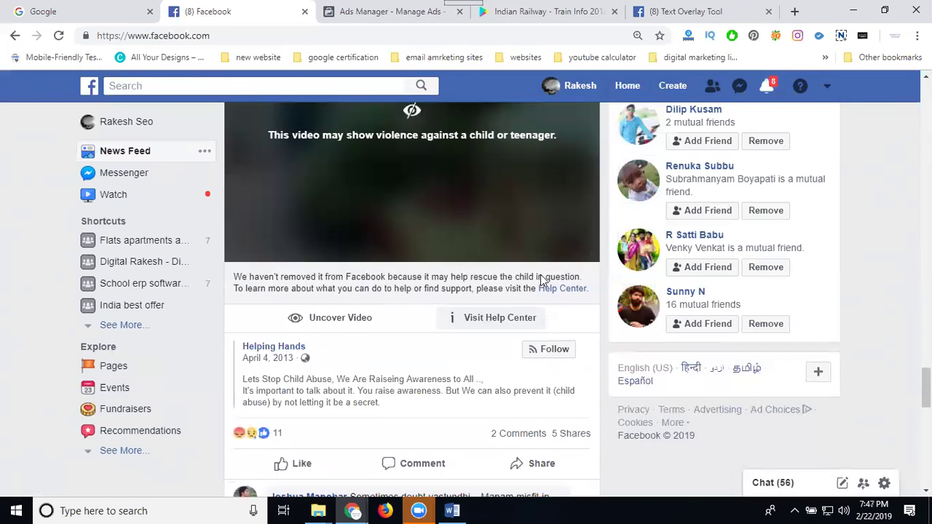
scroll(513, 299, down, 3)
scroll(503, 291, down, 7)
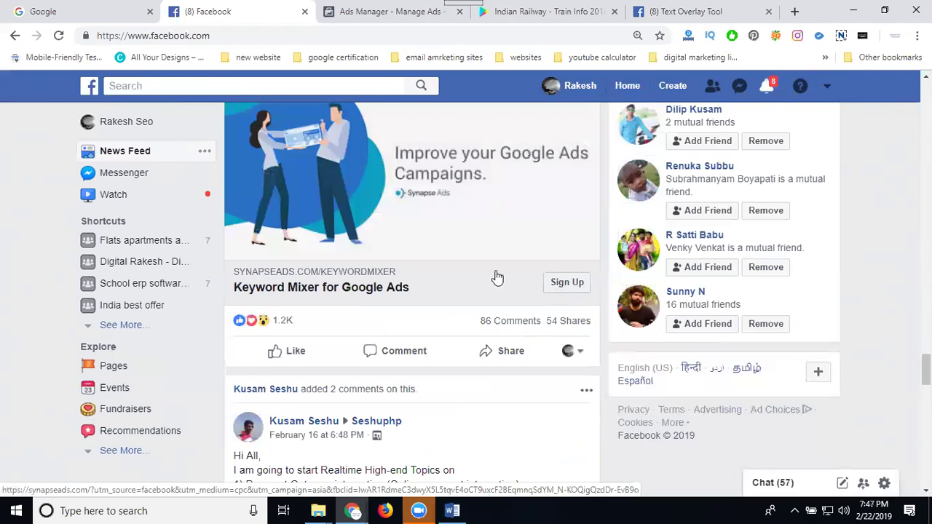
scroll(494, 277, down, 2)
scroll(494, 277, down, 13)
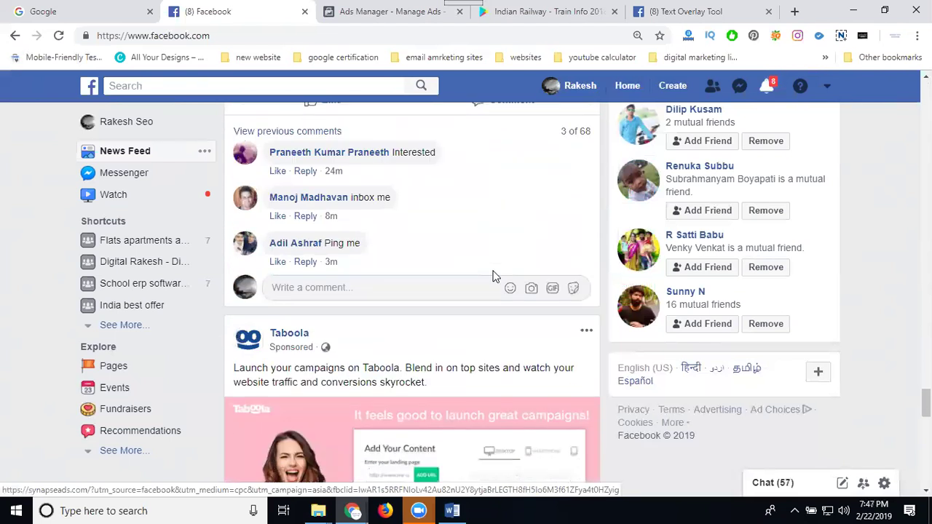